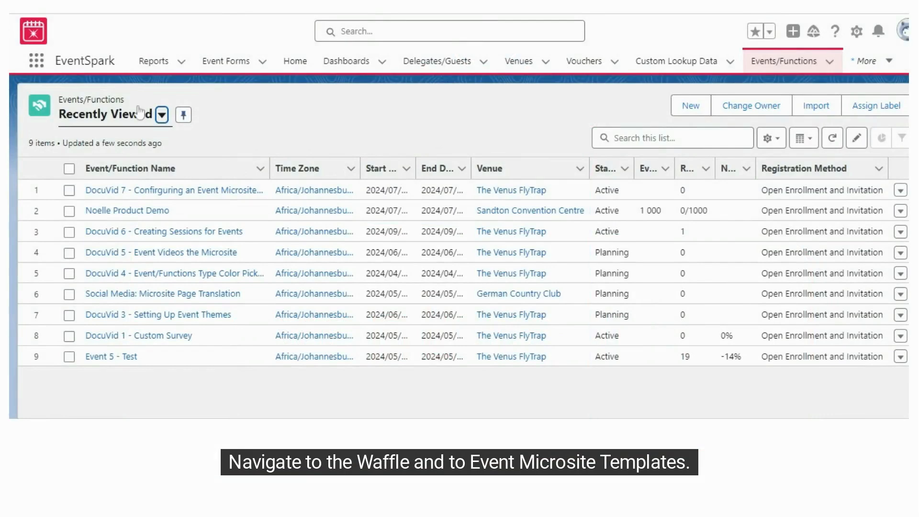
- Open the Event Microsite Templates list and the EventSpark Microsite Template DocuVid Tutorial record
{"action": "left_click", "coordinate": [37, 61]}
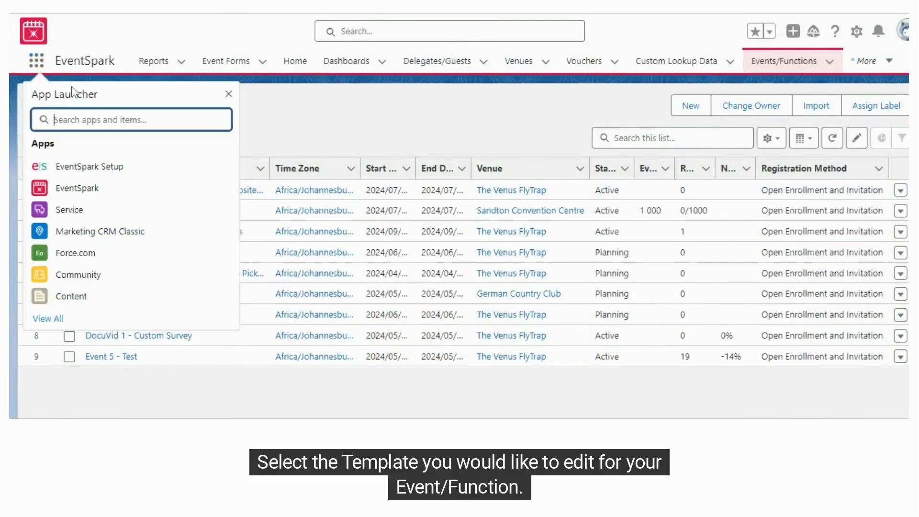
{"action": "type", "text": "event mic"}
{"action": "left_click", "coordinate": [91, 206]}
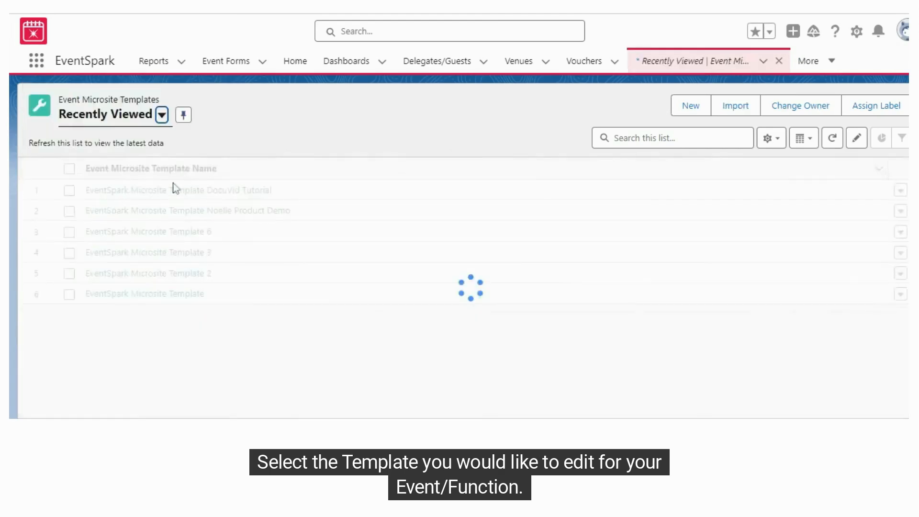
{"action": "left_click", "coordinate": [194, 191]}
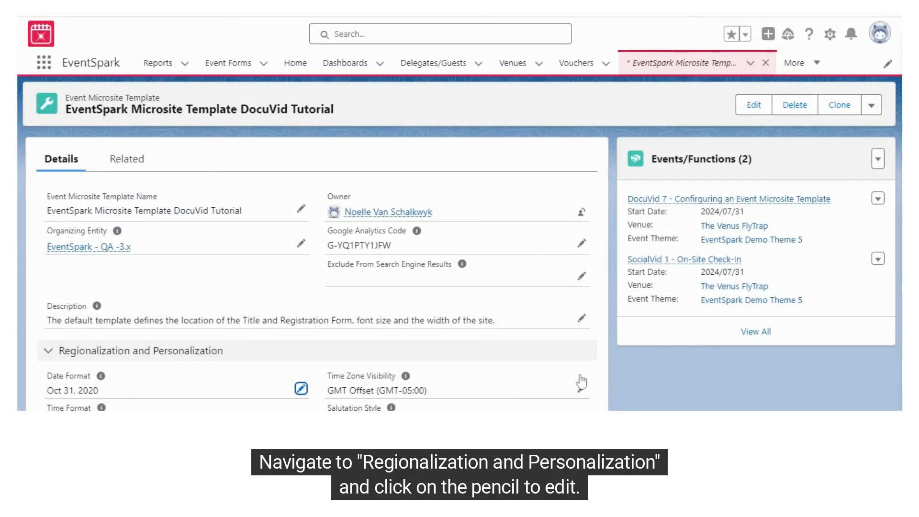
- Open the Regionalization and Personalization fields for editing and review the date, time and address format options
{"action": "scroll", "coordinate": [502, 318], "scroll_direction": "down", "scroll_amount": 3}
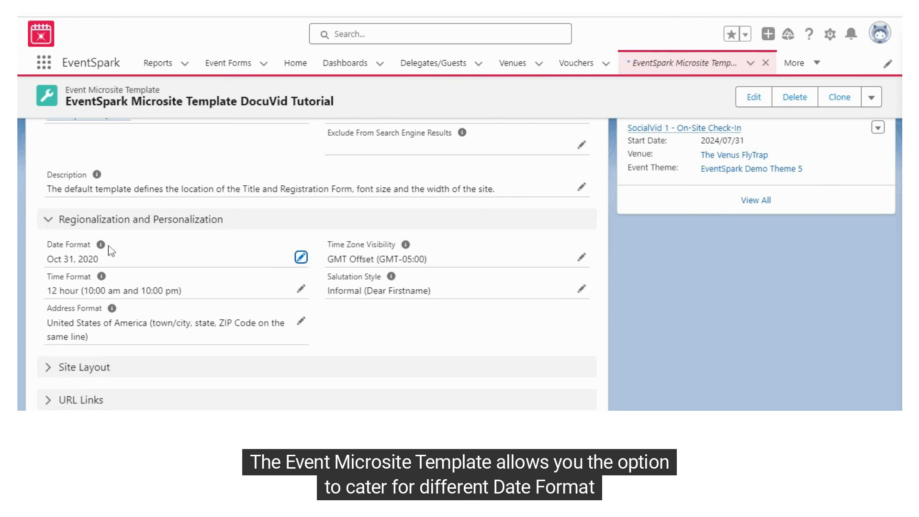
{"action": "left_click", "coordinate": [302, 258]}
{"action": "left_click", "coordinate": [249, 269]}
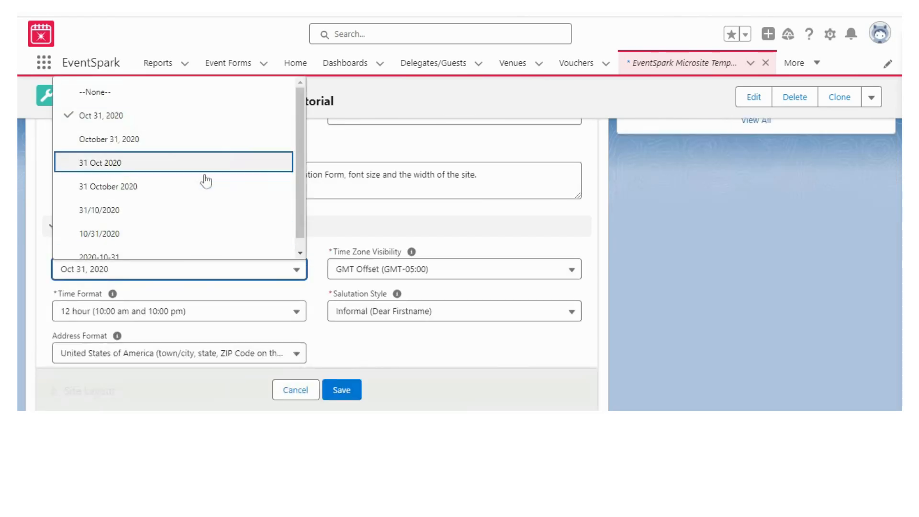
{"action": "left_click", "coordinate": [205, 312]}
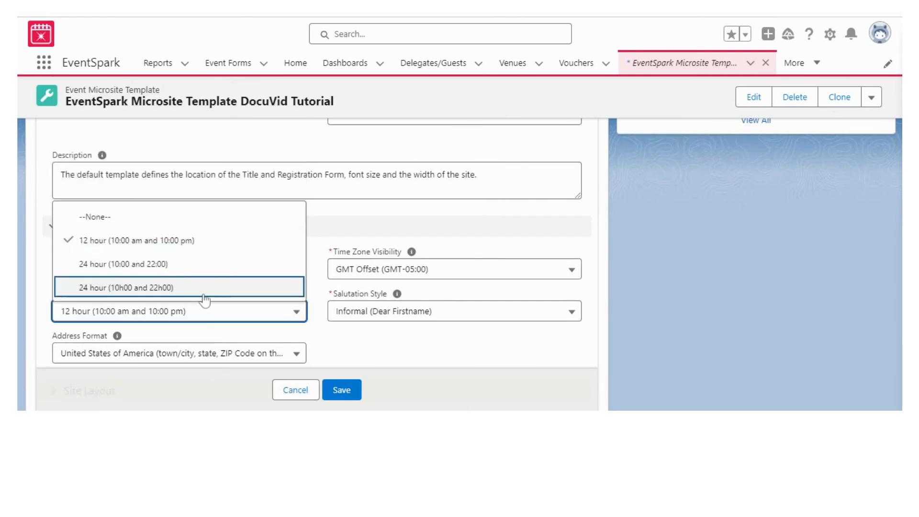
{"action": "left_click", "coordinate": [205, 355]}
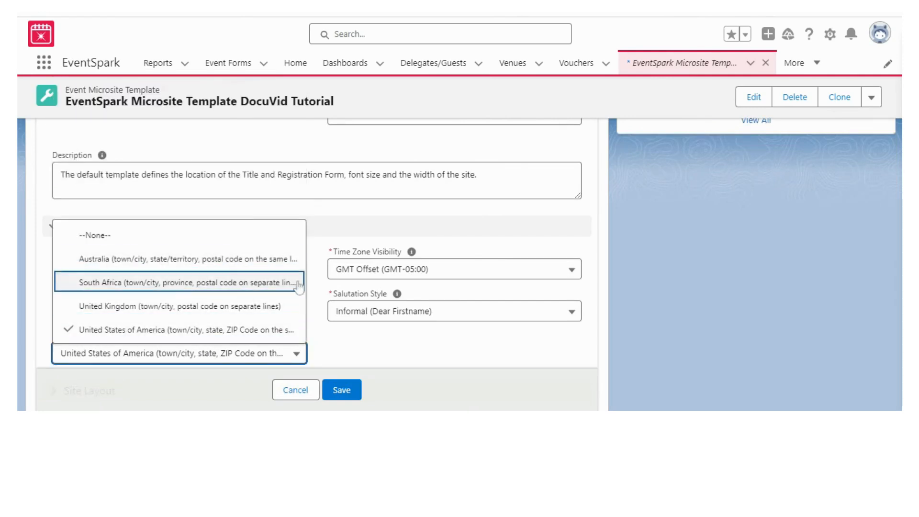
- Keep Time Zone Visibility on GMT Offset (GMT-05:00) and Salutation Style on Informal (Dear Firstname), and save the template
{"action": "left_click", "coordinate": [367, 279]}
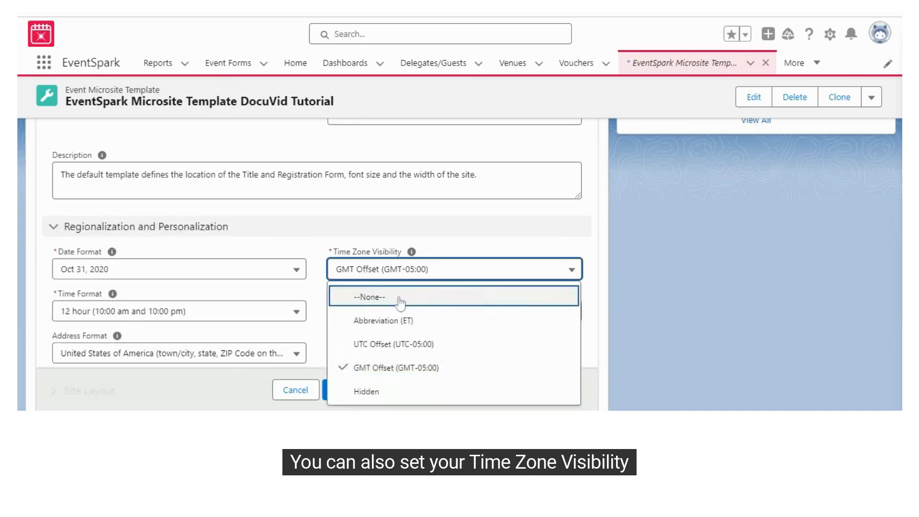
{"action": "left_click", "coordinate": [416, 279]}
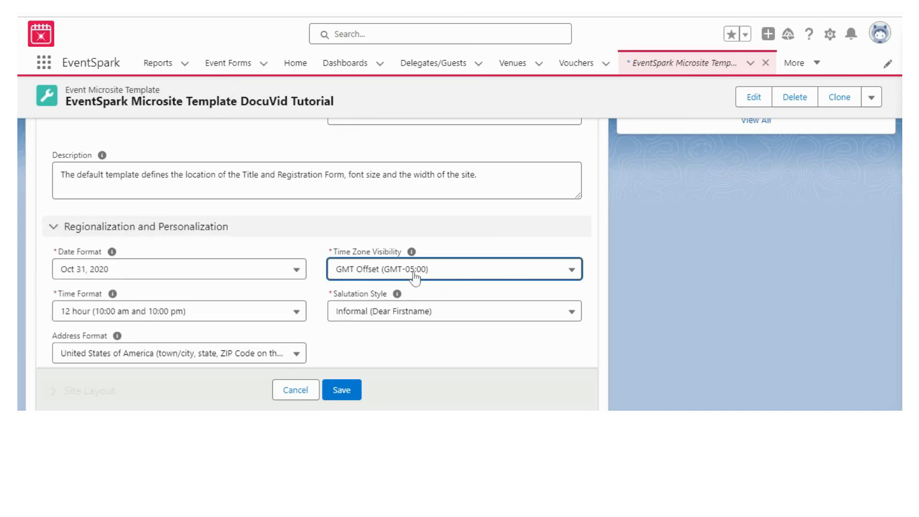
{"action": "left_click", "coordinate": [415, 316]}
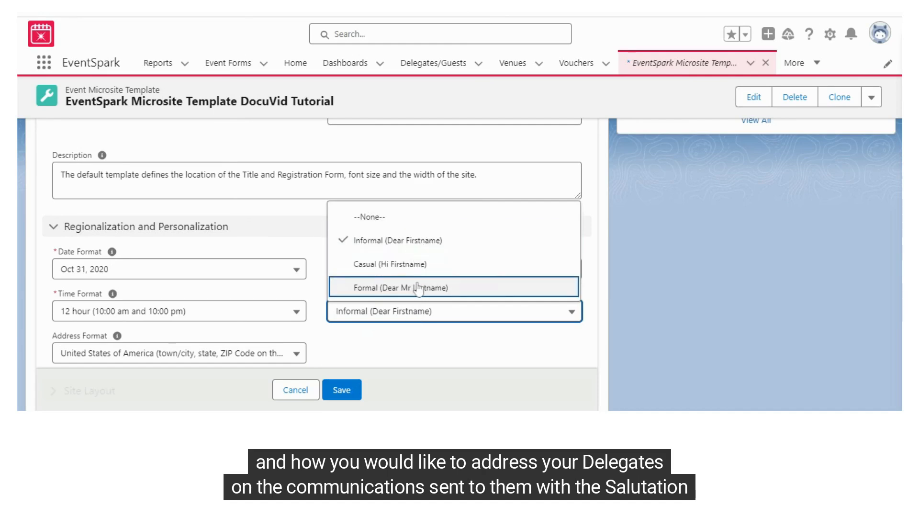
{"action": "left_click", "coordinate": [415, 313]}
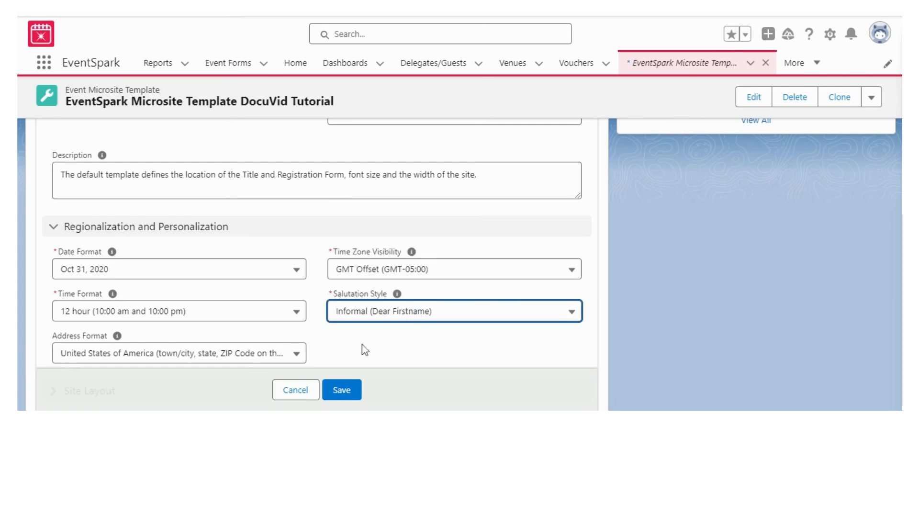
{"action": "left_click", "coordinate": [324, 391]}
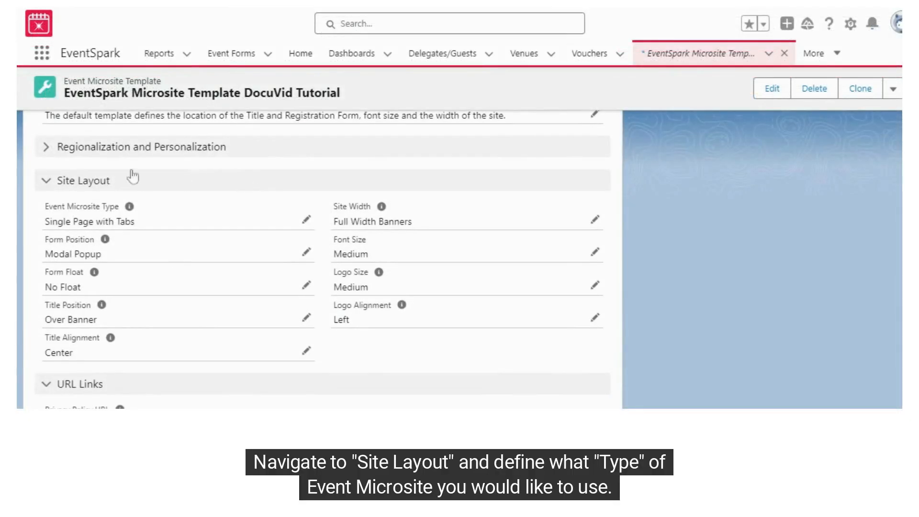
- Edit the Site Layout section and set the Event Microsite Type to Single Page with Menu
{"action": "mouse_move", "coordinate": [130, 207]}
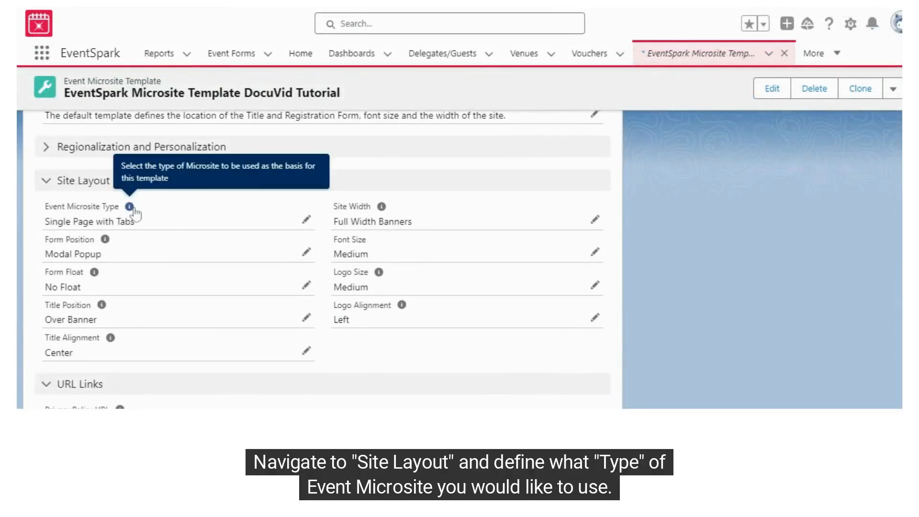
{"action": "left_click", "coordinate": [305, 224]}
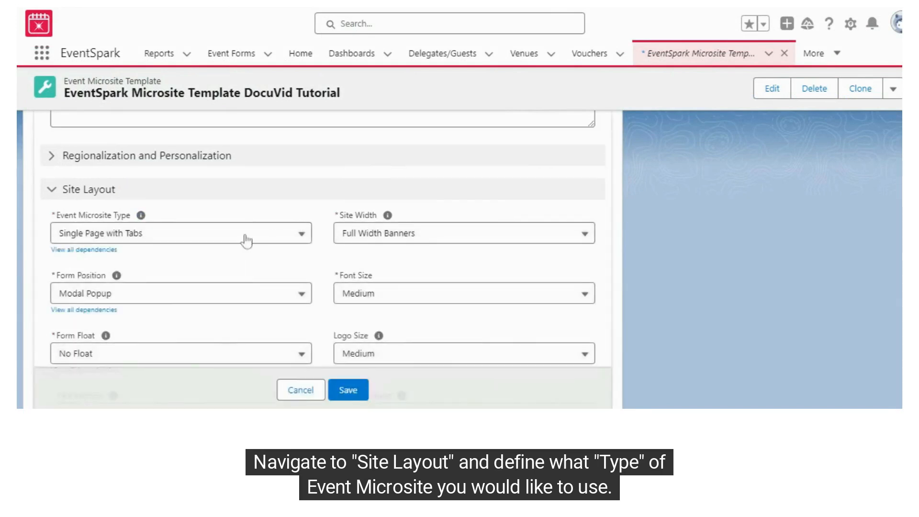
{"action": "left_click", "coordinate": [237, 237]}
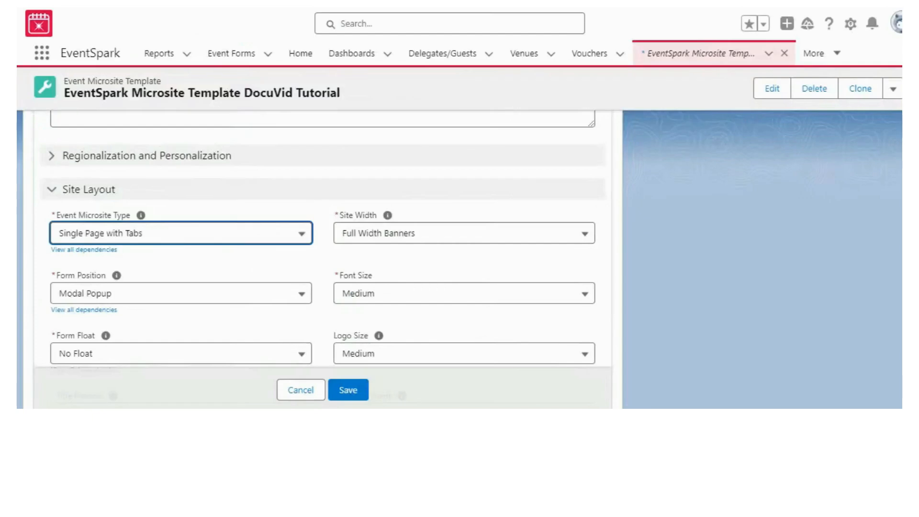
{"action": "left_click", "coordinate": [174, 234]}
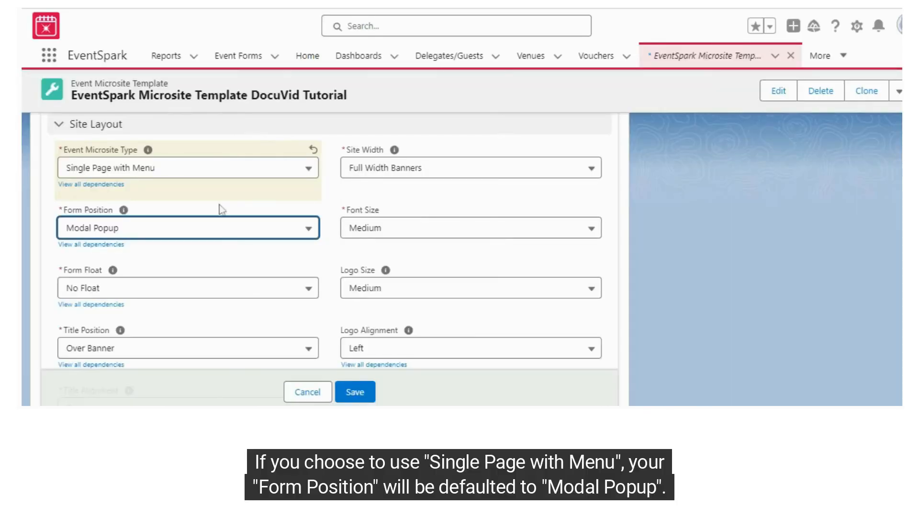
{"action": "left_click", "coordinate": [209, 177]}
{"action": "left_click", "coordinate": [155, 253]}
- Choose Modal Popup as the Form Position and open the registration form from the event microsite
{"action": "left_click", "coordinate": [188, 230]}
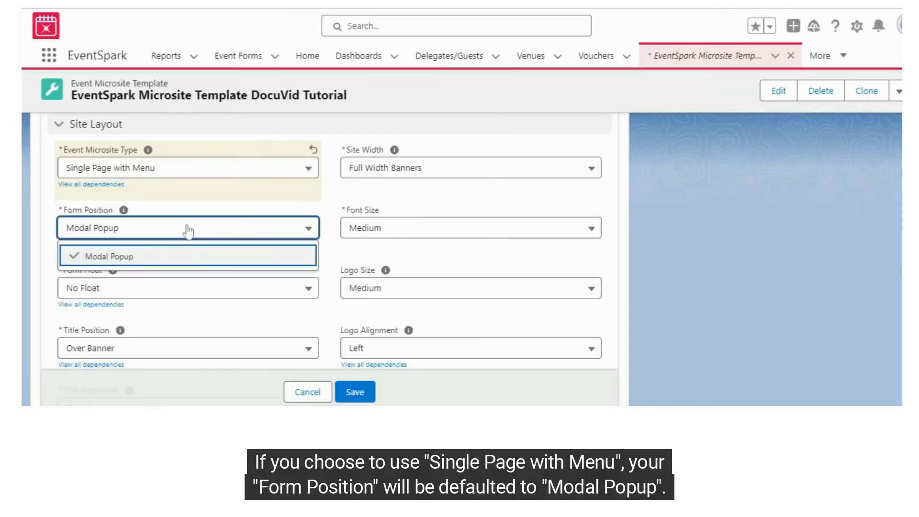
{"action": "left_click", "coordinate": [125, 258]}
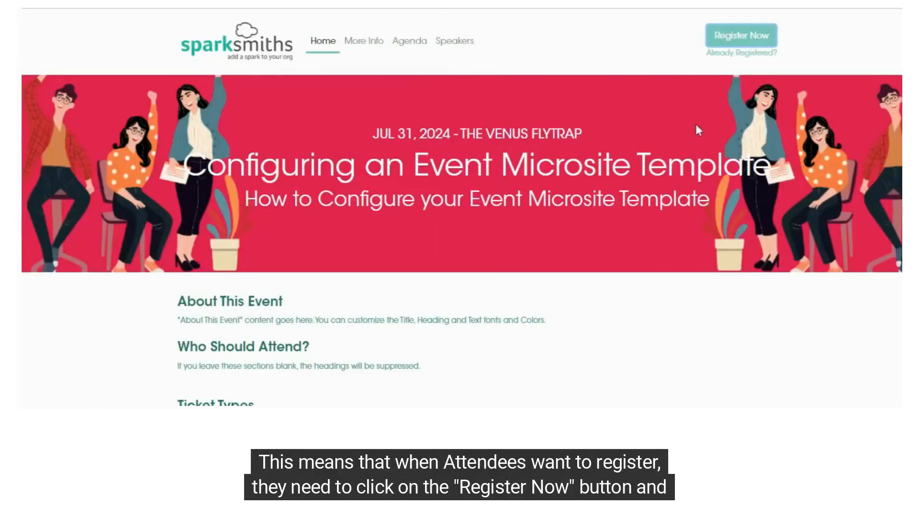
{"action": "left_click", "coordinate": [733, 36]}
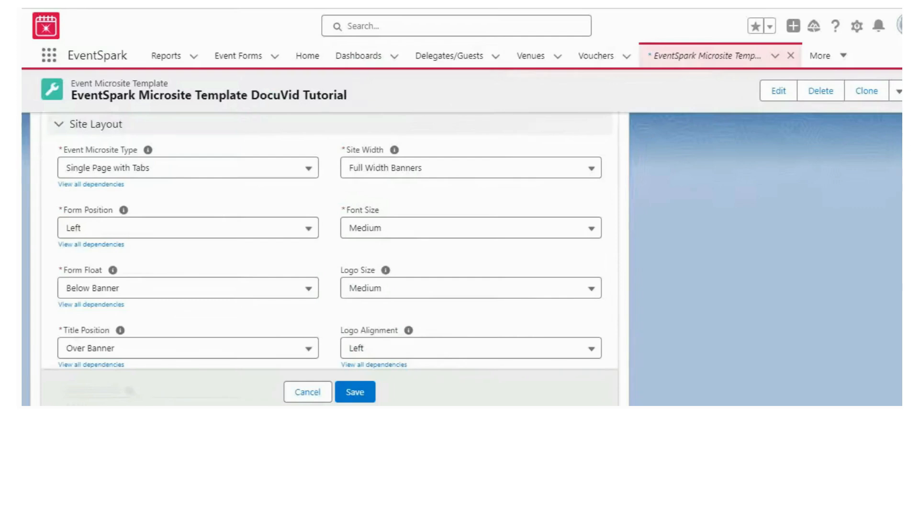
- Review the left-positioned registration form on the microsite, set the template's Form Position to Bottom and save
{"action": "left_click", "coordinate": [201, 227]}
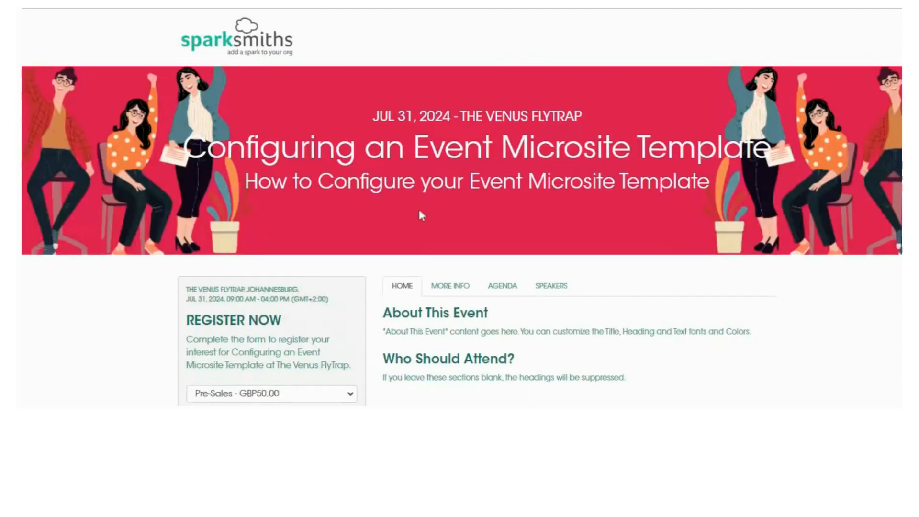
{"action": "scroll", "coordinate": [420, 215], "scroll_direction": "down", "scroll_amount": 2}
{"action": "scroll", "coordinate": [157, 218], "scroll_direction": "down", "scroll_amount": 1}
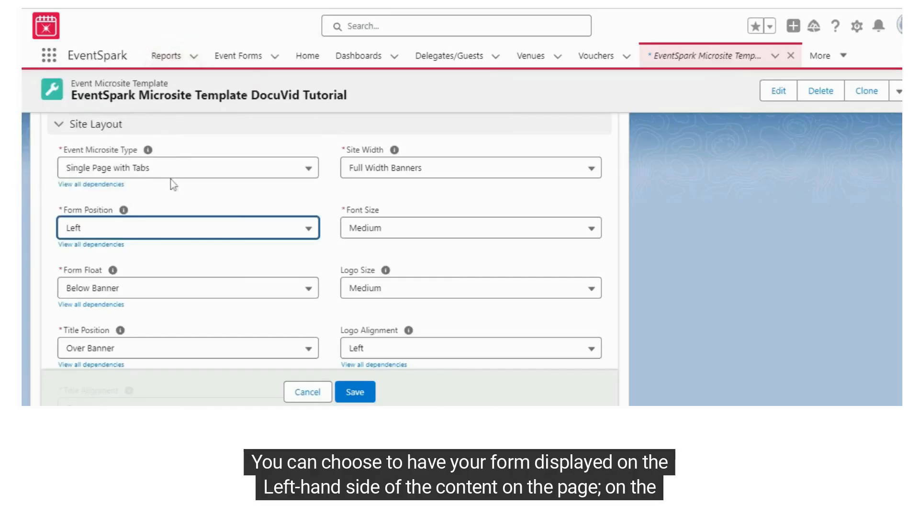
{"action": "left_click", "coordinate": [220, 229]}
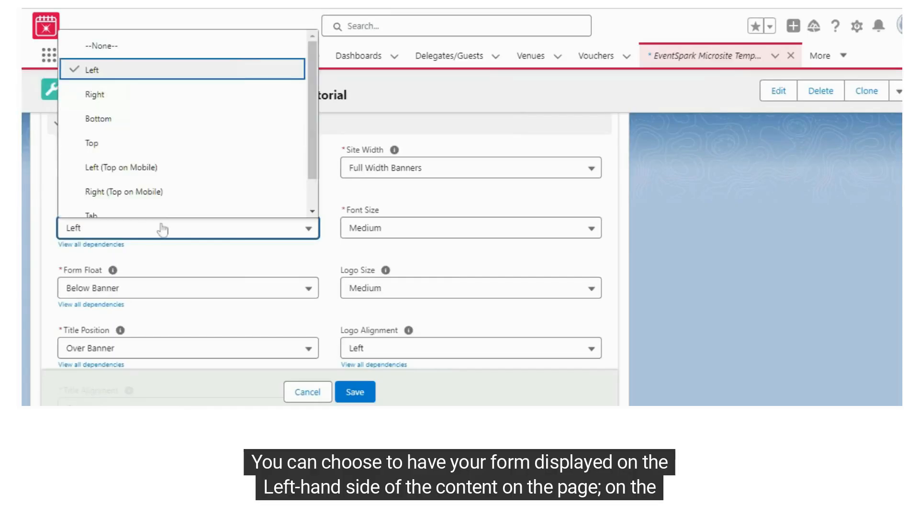
{"action": "left_click", "coordinate": [158, 121]}
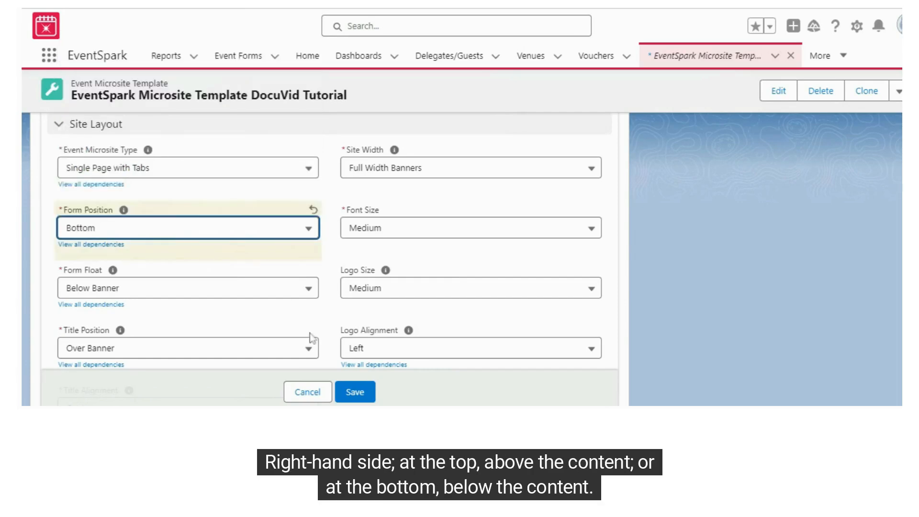
{"action": "left_click", "coordinate": [359, 390]}
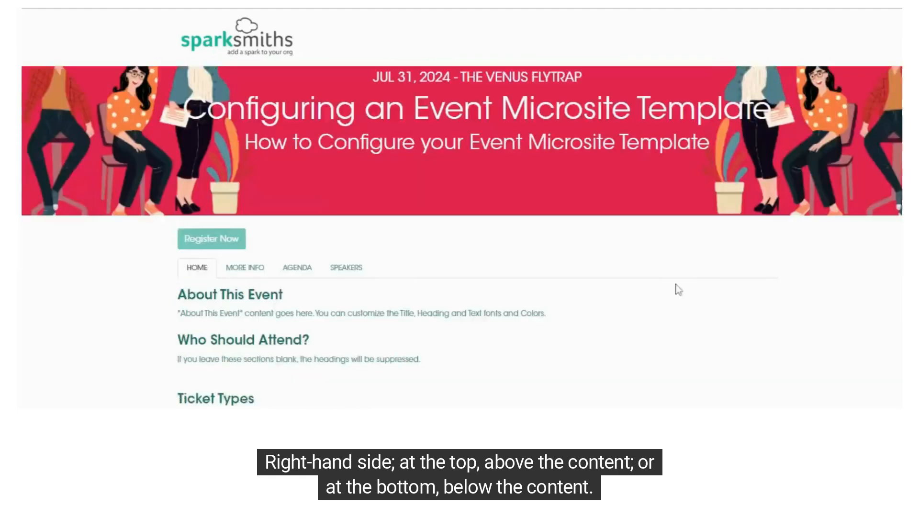
{"action": "scroll", "coordinate": [676, 288], "scroll_direction": "down", "scroll_amount": 5}
{"action": "scroll", "coordinate": [705, 285], "scroll_direction": "down", "scroll_amount": 2}
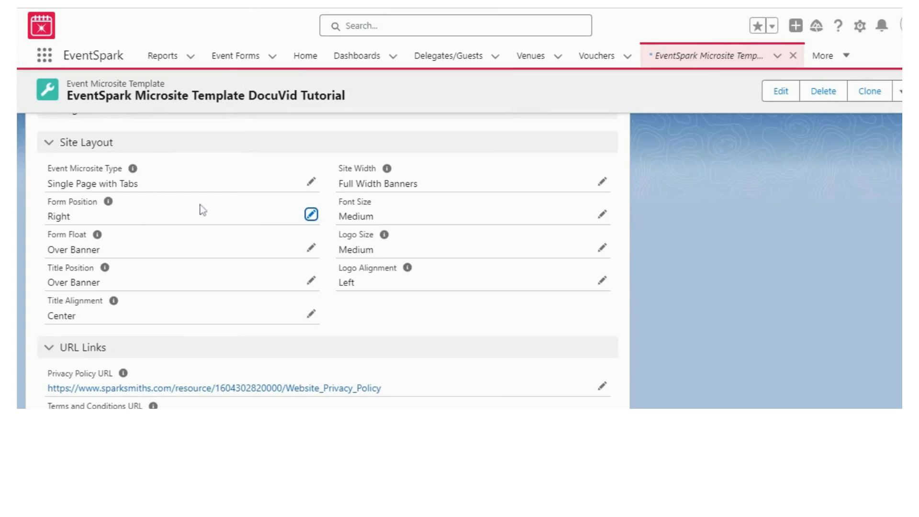
- Save the Site Layout with Form Position Right and Form Float Over Banner, and check the form's placement on the microsite
{"action": "left_click", "coordinate": [311, 214]}
{"action": "left_click", "coordinate": [282, 231]}
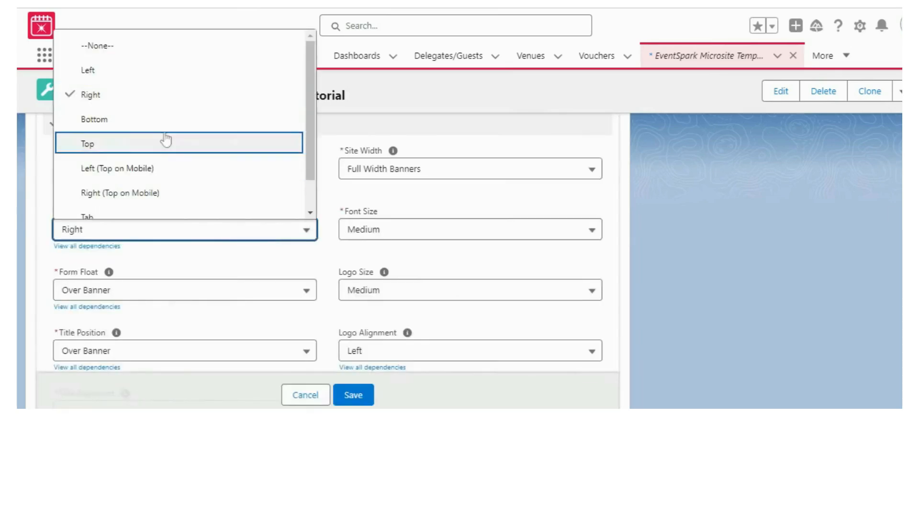
{"action": "left_click", "coordinate": [161, 103]}
{"action": "left_click", "coordinate": [249, 290]}
{"action": "left_click", "coordinate": [122, 372]}
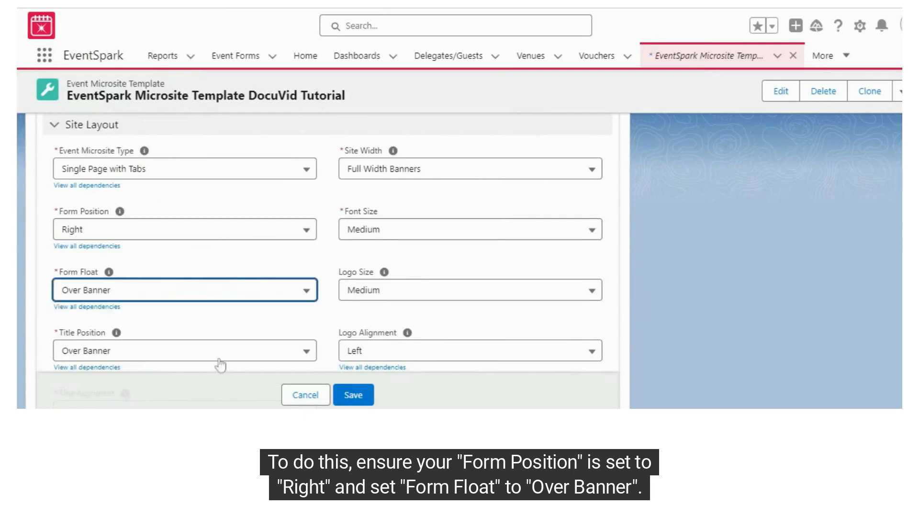
{"action": "left_click", "coordinate": [369, 398]}
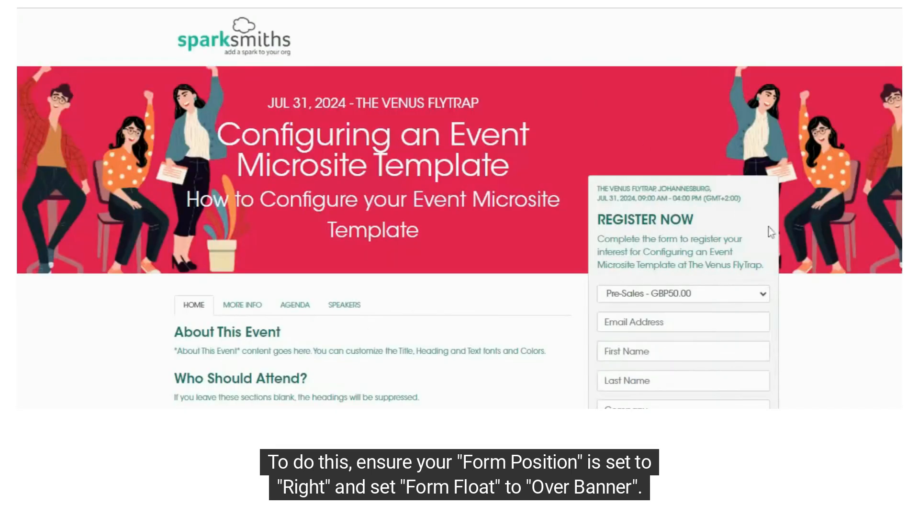
{"action": "scroll", "coordinate": [770, 232], "scroll_direction": "down", "scroll_amount": 2}
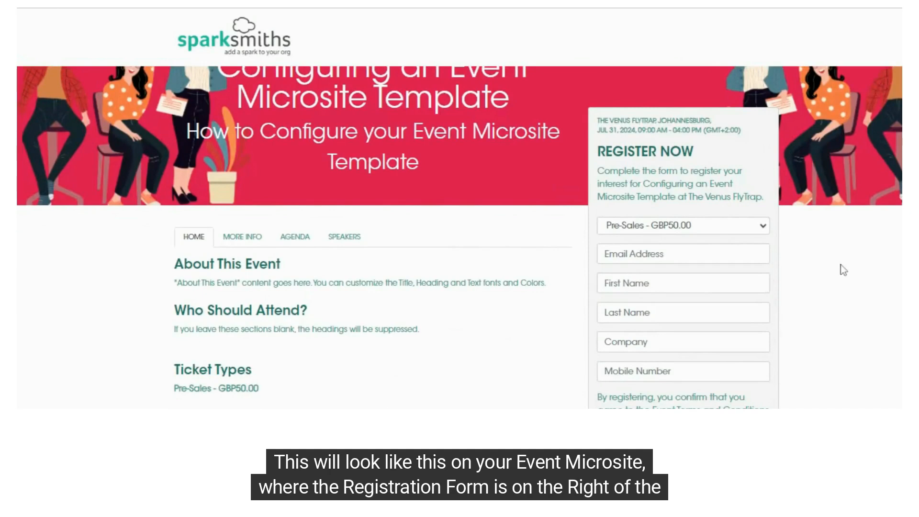
{"action": "scroll", "coordinate": [843, 270], "scroll_direction": "up", "scroll_amount": 2}
{"action": "scroll", "coordinate": [781, 313], "scroll_direction": "down", "scroll_amount": 8}
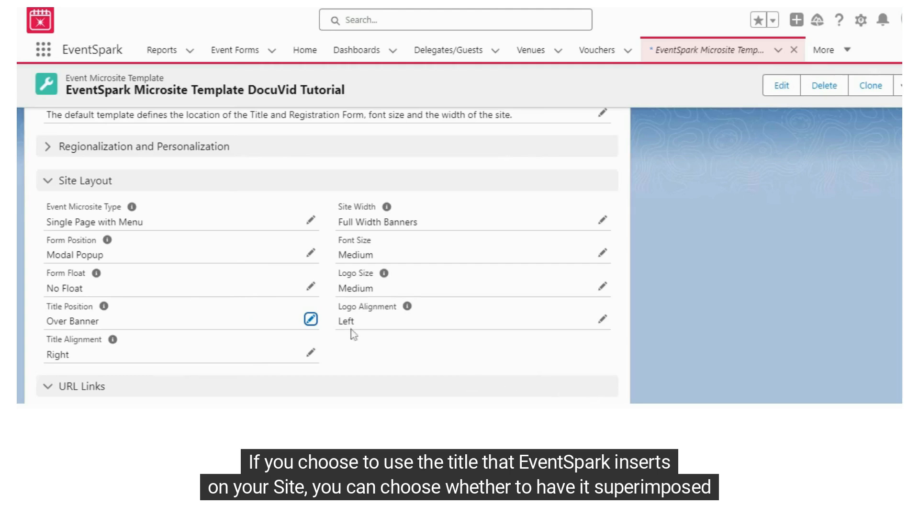
- Choose Over Banner as the Title Position and Right as the Title Alignment, and save the template
{"action": "left_click", "coordinate": [310, 320]}
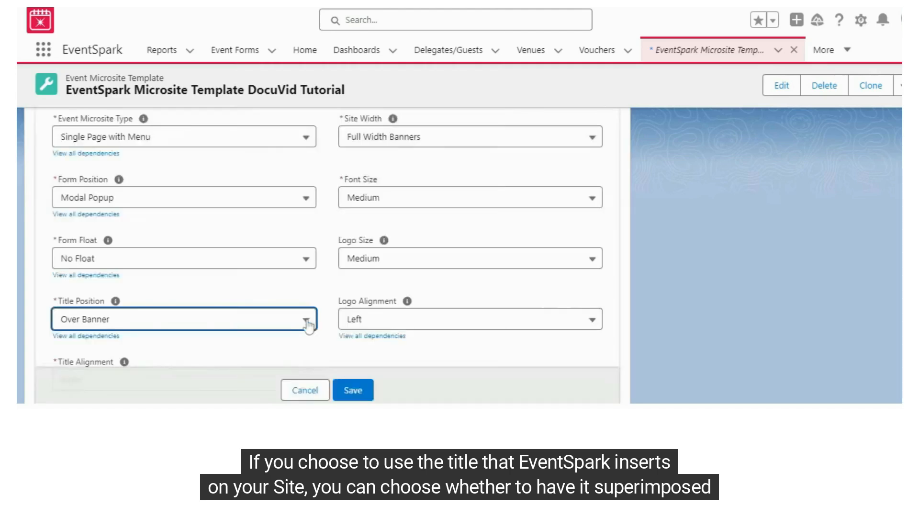
{"action": "left_click", "coordinate": [302, 322]}
{"action": "scroll", "coordinate": [146, 234], "scroll_direction": "down", "scroll_amount": 2}
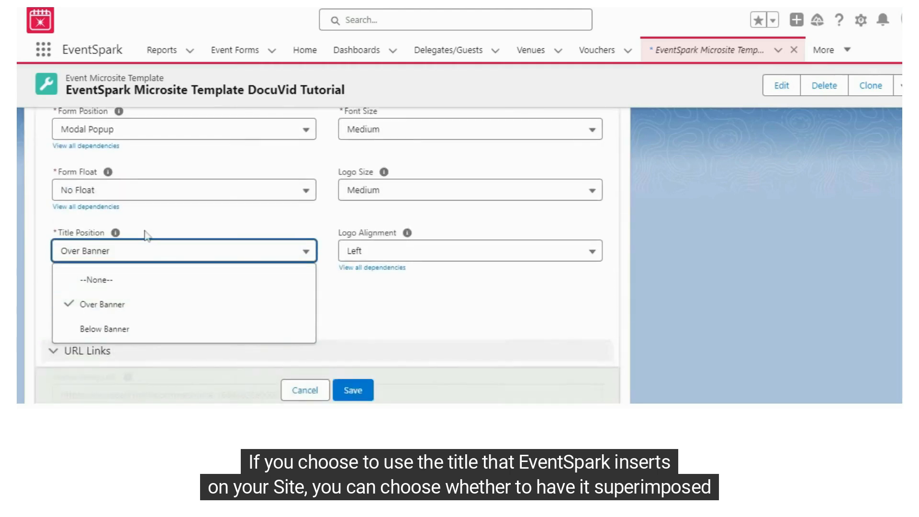
{"action": "left_click", "coordinate": [103, 306]}
{"action": "left_click", "coordinate": [165, 311]}
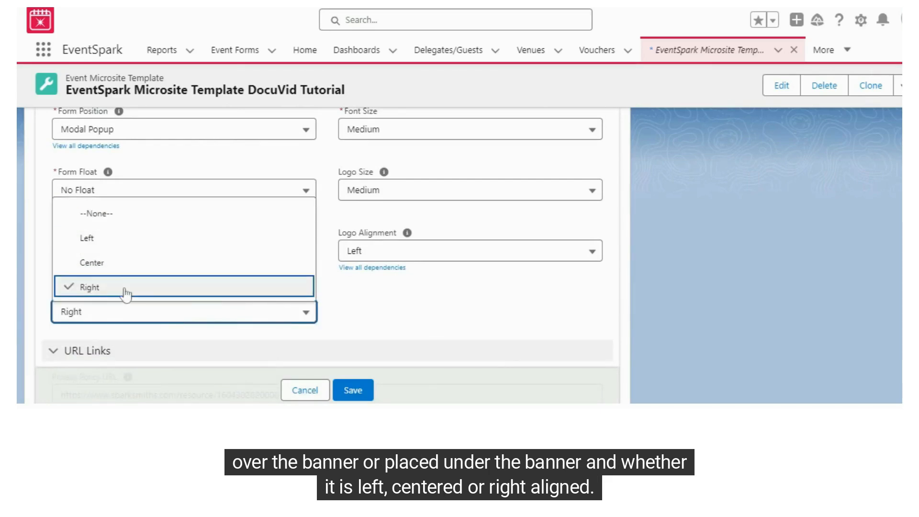
{"action": "left_click", "coordinate": [340, 390]}
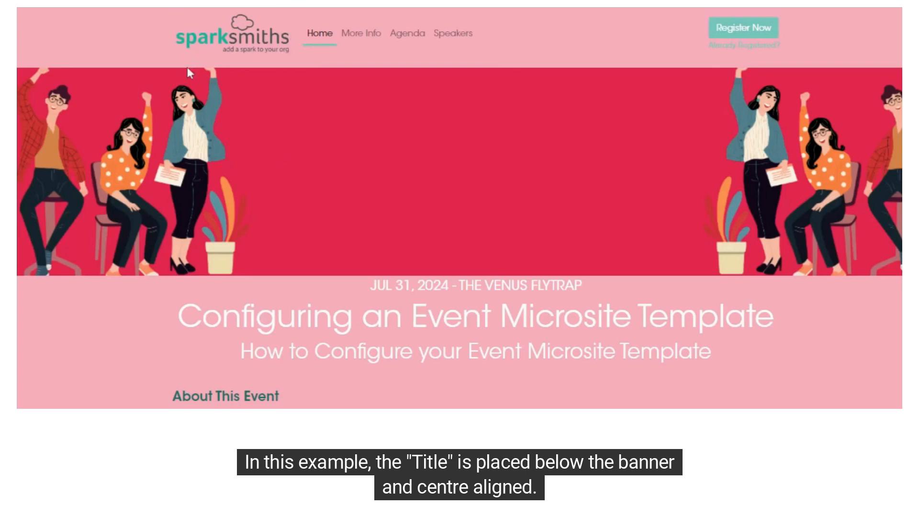
- Highlight the event title text on the microsite to check its placement relative to the banner
{"action": "left_click_drag", "start_coordinate": [375, 286], "coordinate": [785, 362]}
{"action": "left_click", "coordinate": [796, 365]}
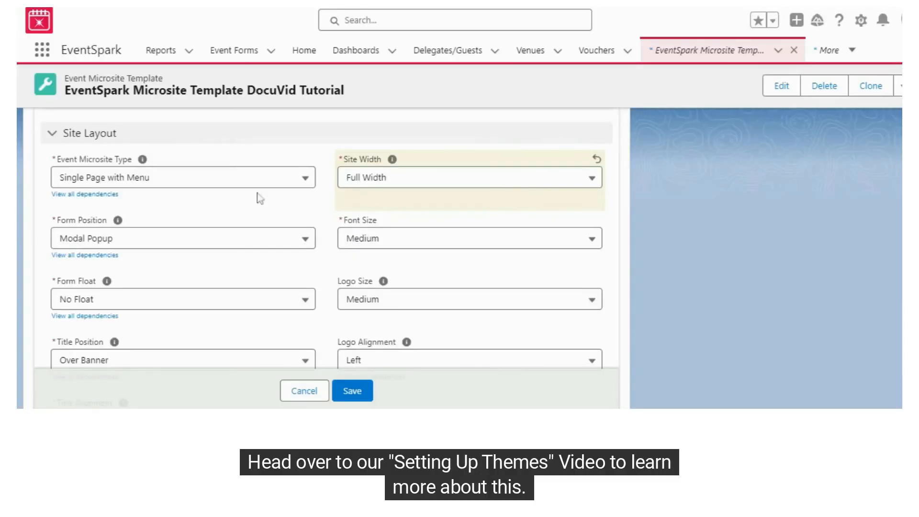
- Try the Fixed Width, Full Width Banners and Full Width options for the template's Site Width
{"action": "left_click", "coordinate": [393, 188]}
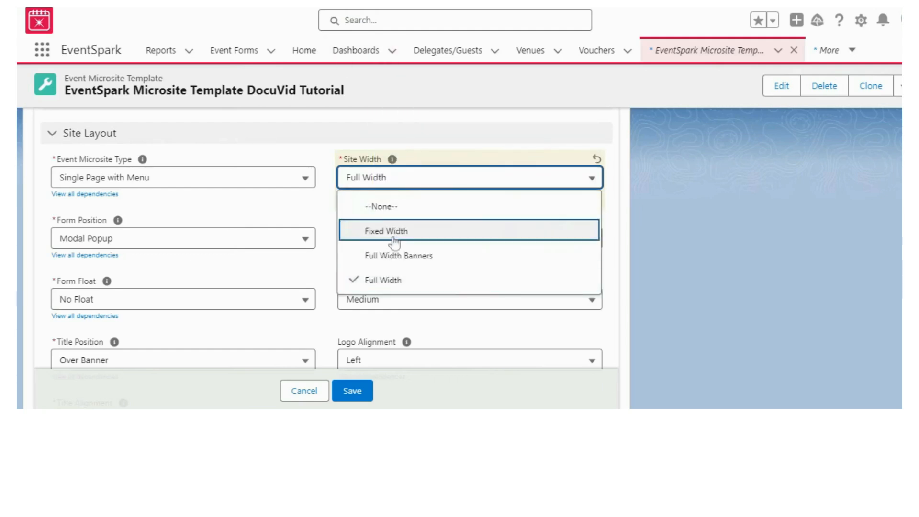
{"action": "left_click", "coordinate": [399, 235]}
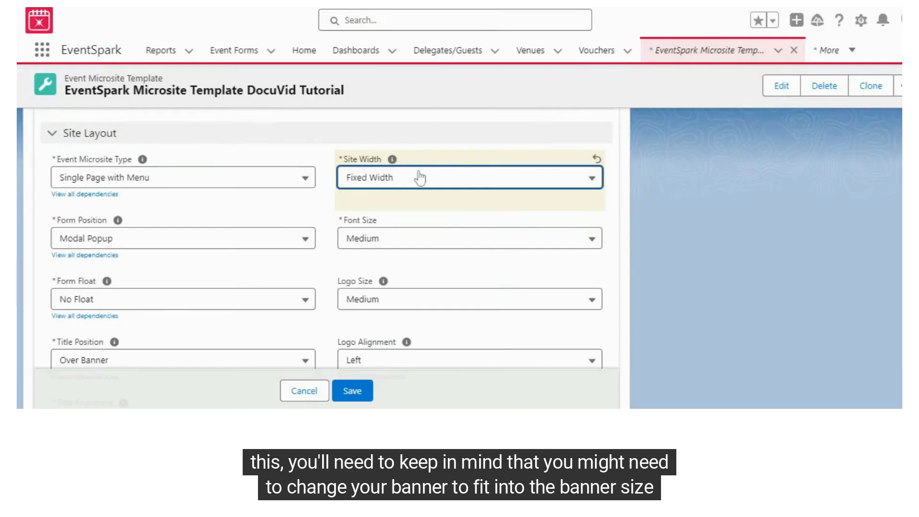
{"action": "left_click", "coordinate": [419, 178]}
{"action": "left_click", "coordinate": [414, 256]}
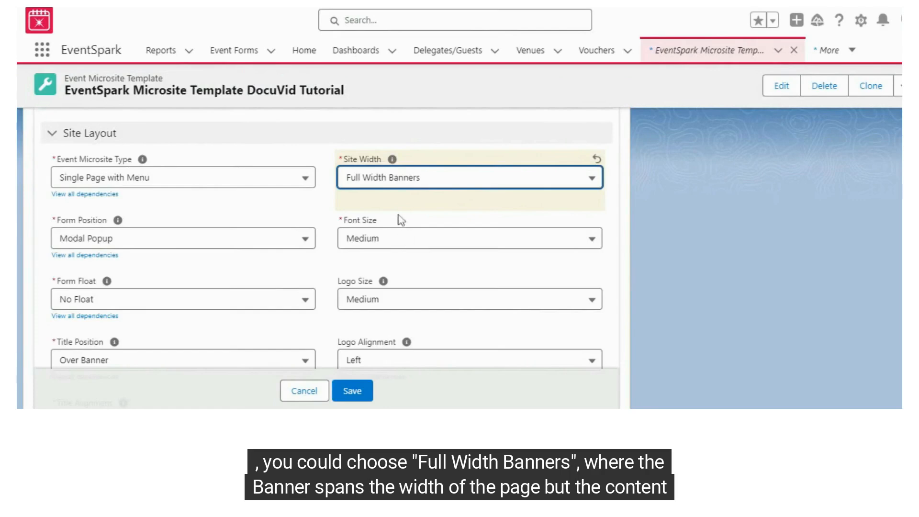
{"action": "left_click", "coordinate": [400, 186]}
{"action": "left_click", "coordinate": [369, 272]}
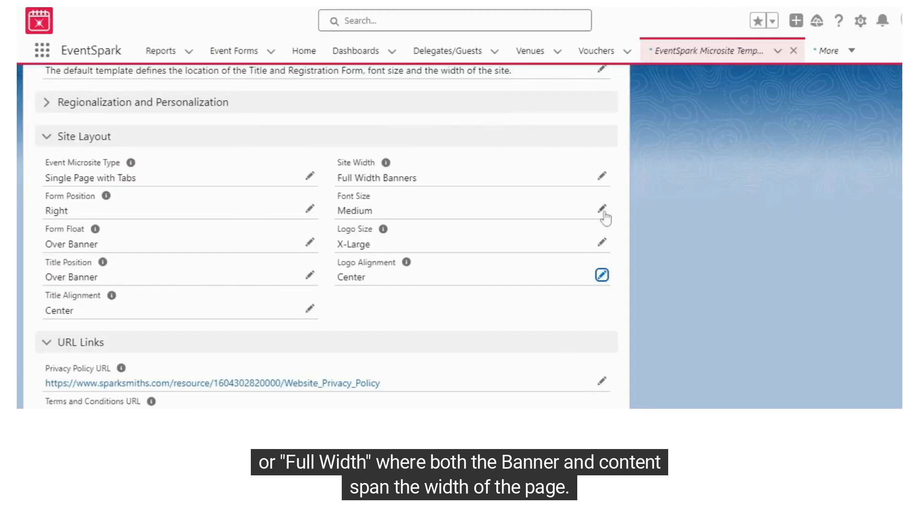
- Set the template's Font Size to Extra Large and check the titles and headings on the event microsite
{"action": "left_click", "coordinate": [601, 208]}
{"action": "left_click", "coordinate": [550, 225]}
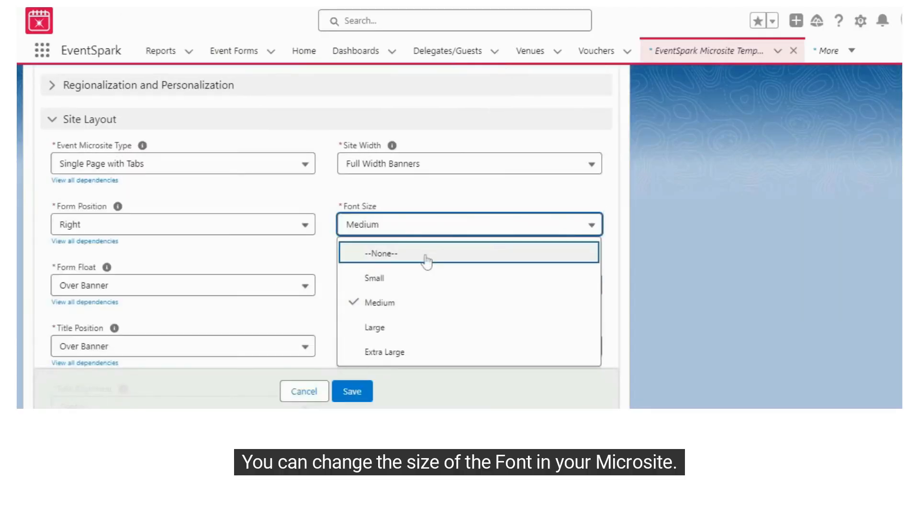
{"action": "left_click", "coordinate": [421, 312]}
{"action": "left_click", "coordinate": [431, 233]}
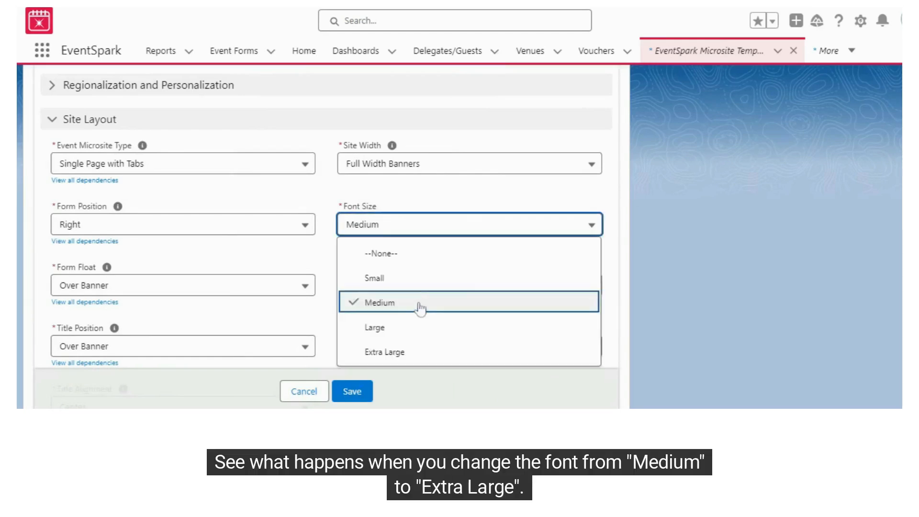
{"action": "left_click", "coordinate": [415, 348]}
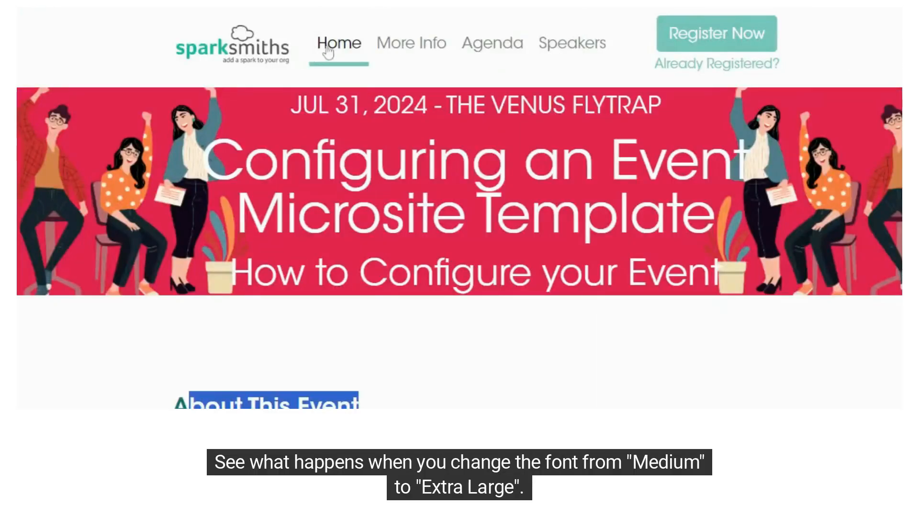
{"action": "scroll", "coordinate": [550, 46], "scroll_direction": "down", "scroll_amount": 2}
{"action": "scroll", "coordinate": [459, 239], "scroll_direction": "down", "scroll_amount": 2}
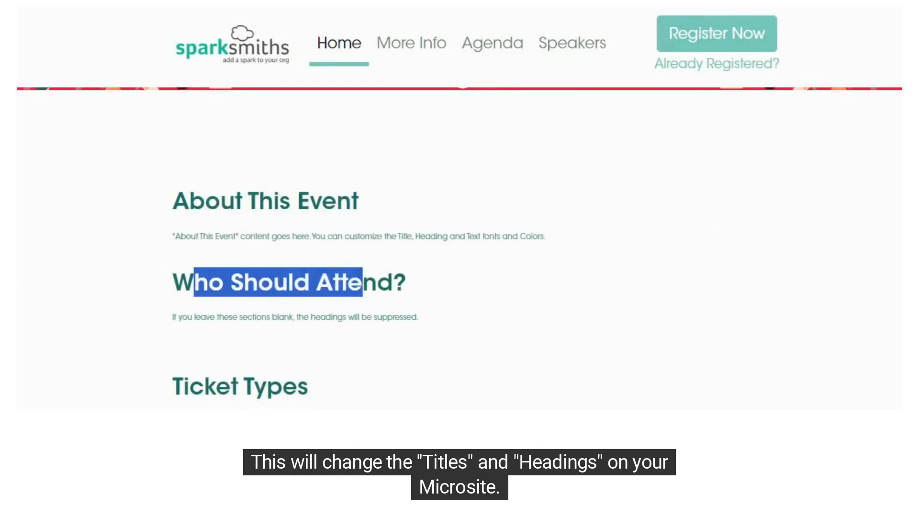
{"action": "scroll", "coordinate": [459, 239], "scroll_direction": "down", "scroll_amount": 1}
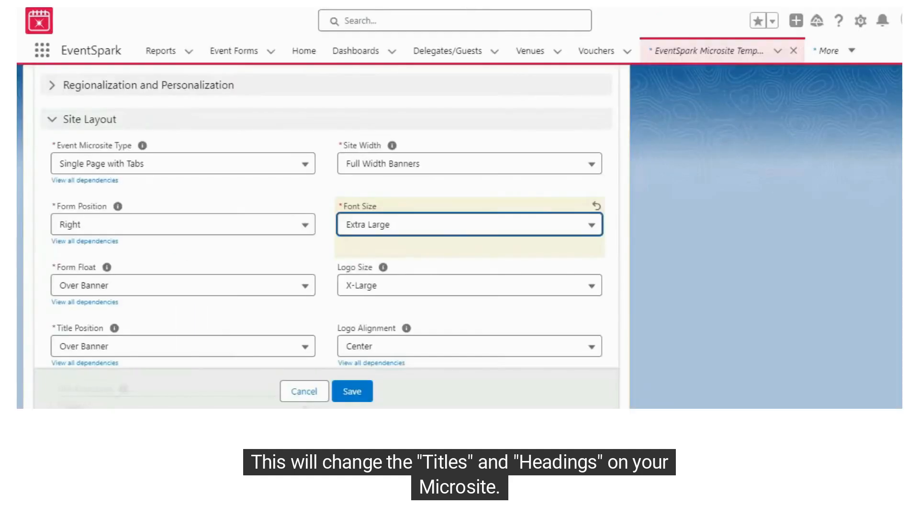
{"action": "scroll", "coordinate": [461, 255], "scroll_direction": "down", "scroll_amount": 1}
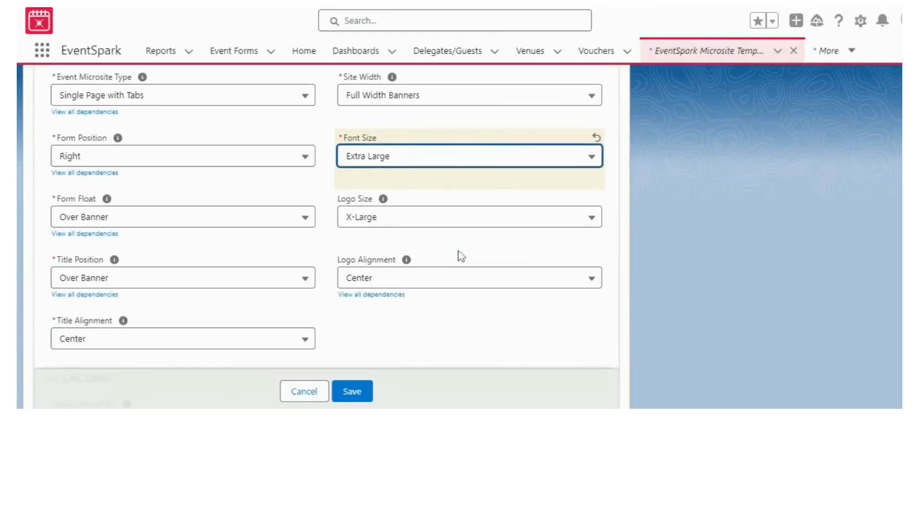
- Look through the available Logo Size and Logo Alignment options in the template's Site Layout
{"action": "left_click", "coordinate": [459, 222]}
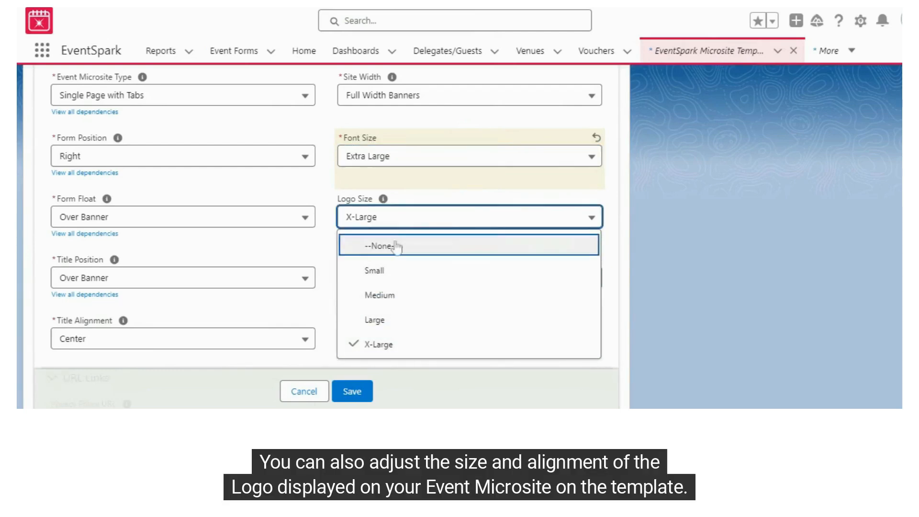
{"action": "mouse_move", "coordinate": [385, 201]}
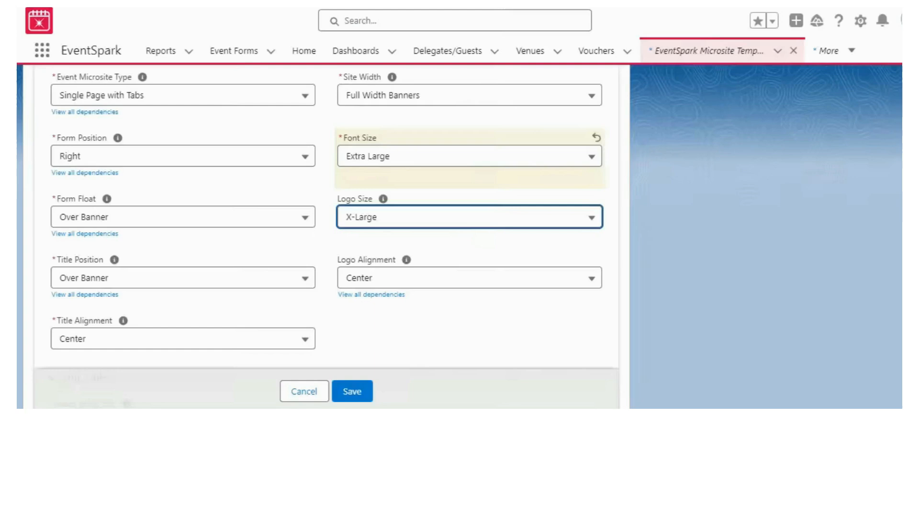
{"action": "left_click", "coordinate": [429, 280]}
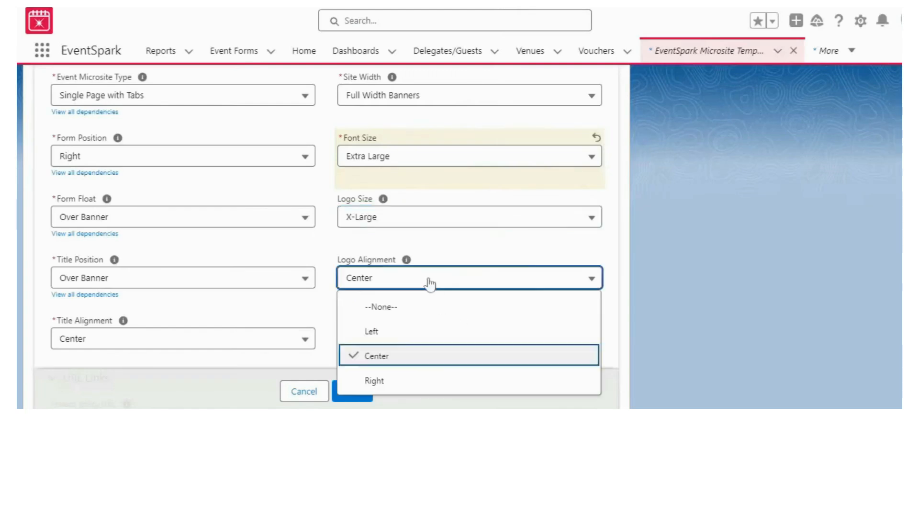
{"action": "left_click", "coordinate": [421, 286]}
- Set the Event Microsite Type to Single Page with Menu and the Logo Alignment to Left
{"action": "left_click", "coordinate": [225, 103]}
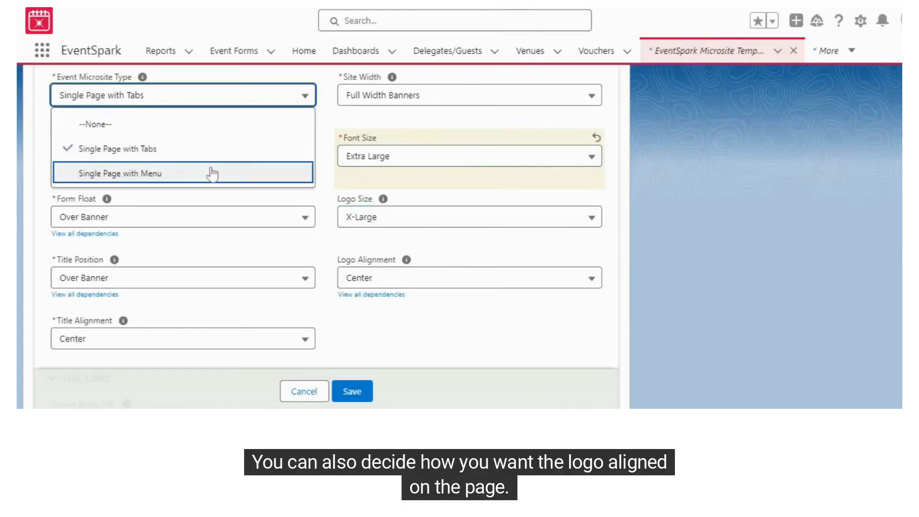
{"action": "left_click", "coordinate": [211, 174]}
{"action": "left_click", "coordinate": [425, 278]}
{"action": "left_click", "coordinate": [423, 332]}
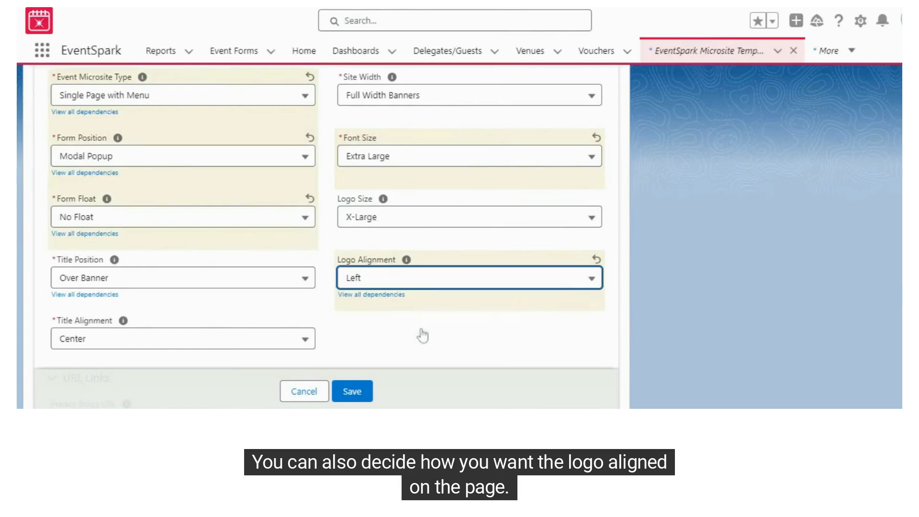
{"action": "left_click", "coordinate": [420, 281]}
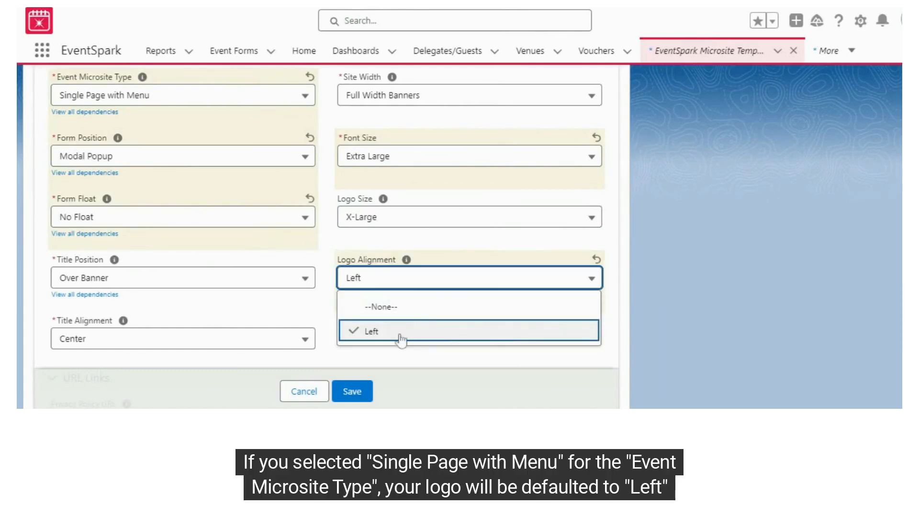
{"action": "left_click", "coordinate": [402, 337]}
- Set the Event Microsite Type to Single Page with Tabs and the Form Position to Right
{"action": "left_click", "coordinate": [208, 103]}
{"action": "left_click", "coordinate": [184, 154]}
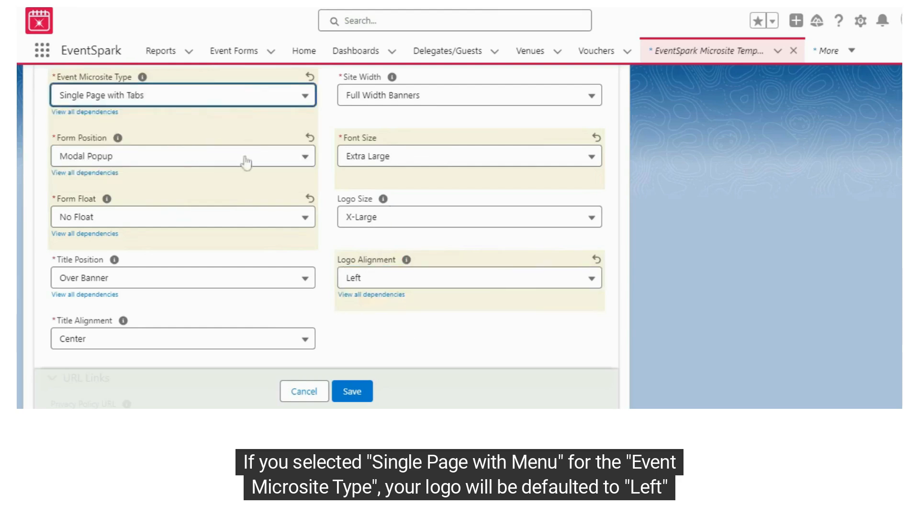
{"action": "left_click", "coordinate": [187, 162]}
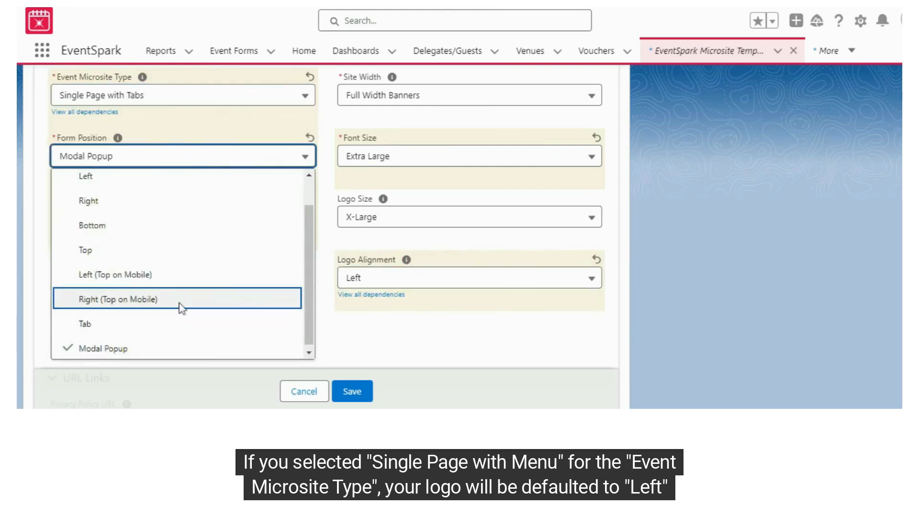
{"action": "left_click", "coordinate": [182, 203]}
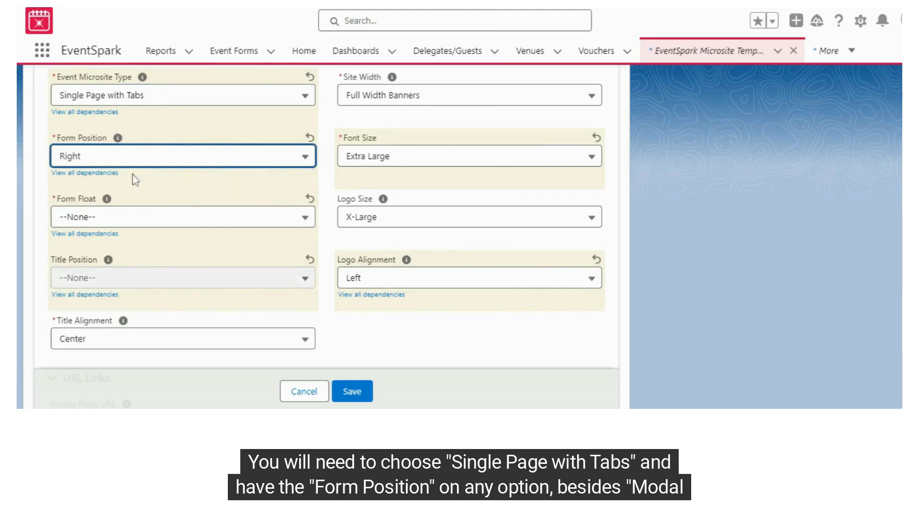
- Set both the Form Float and the Title Position to Over Banner and save the template
{"action": "left_click", "coordinate": [139, 219]}
{"action": "left_click", "coordinate": [140, 290]}
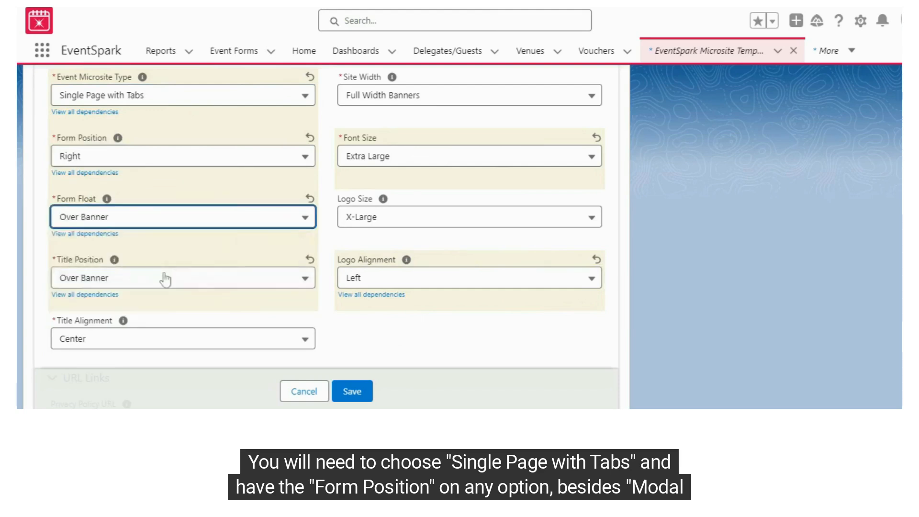
{"action": "left_click", "coordinate": [378, 281]}
{"action": "left_click", "coordinate": [396, 280]}
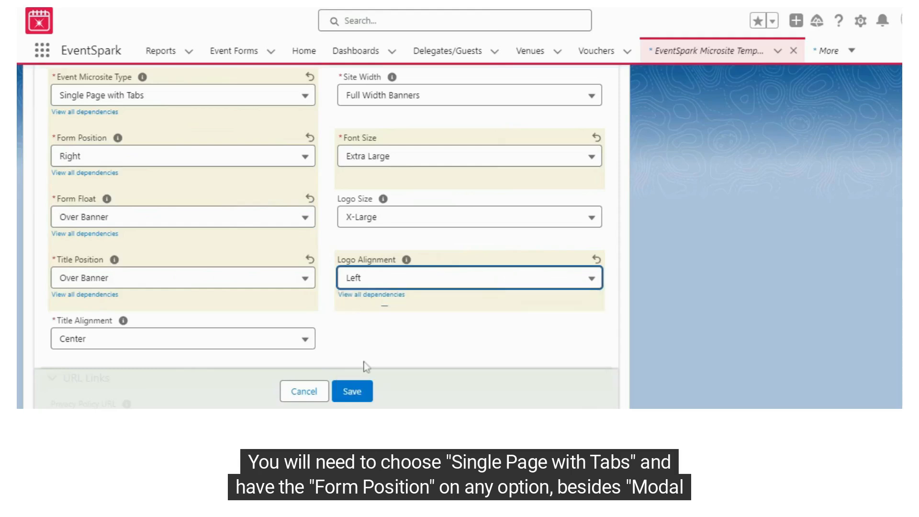
{"action": "left_click", "coordinate": [354, 390]}
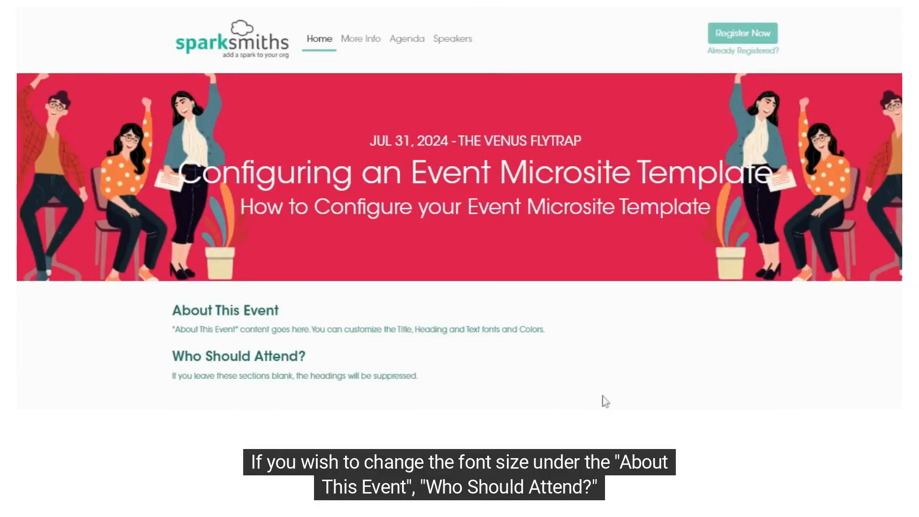
- Examine the body text under About This Event, Who Should Attend?, Agenda and More Info on the microsite
{"action": "scroll", "coordinate": [529, 334], "scroll_direction": "down", "scroll_amount": 2}
{"action": "left_click_drag", "start_coordinate": [173, 261], "coordinate": [575, 269]}
{"action": "left_click_drag", "start_coordinate": [172, 307], "coordinate": [419, 307]}
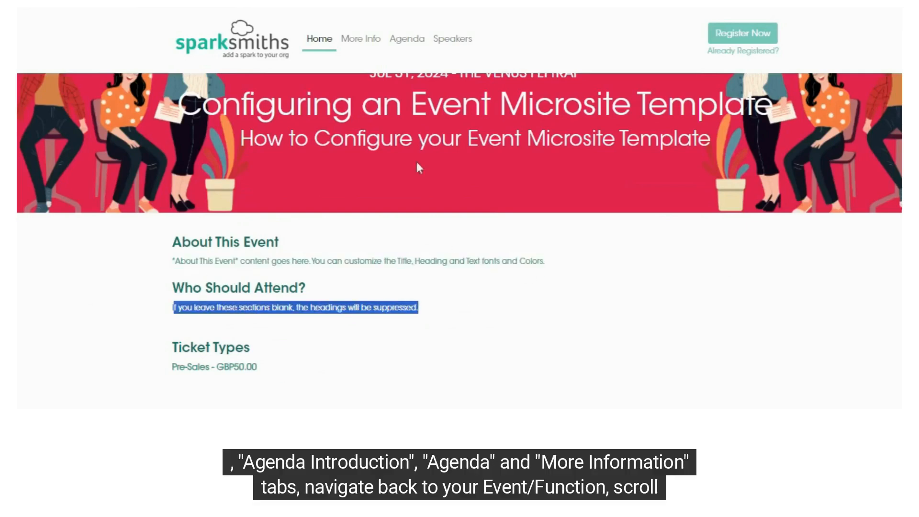
{"action": "left_click", "coordinate": [405, 40]}
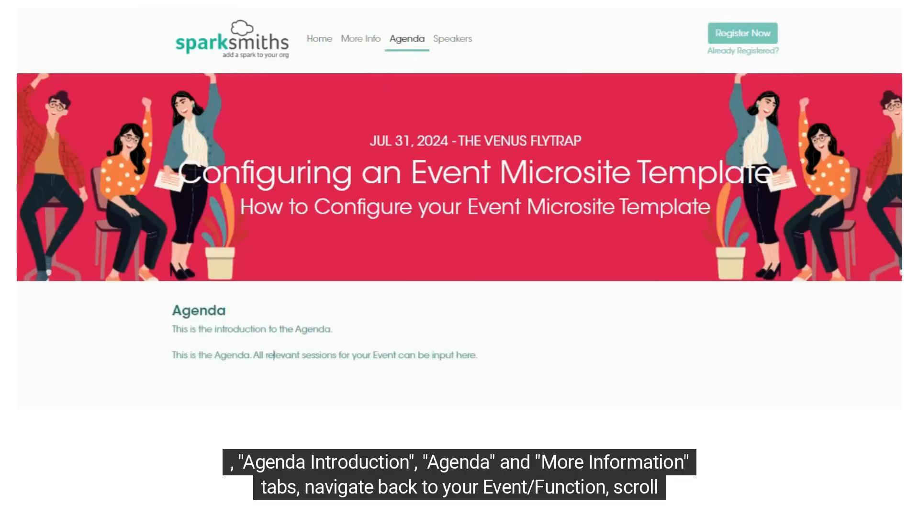
{"action": "left_click_drag", "start_coordinate": [275, 354], "coordinate": [376, 355]}
{"action": "left_click", "coordinate": [362, 40]}
{"action": "left_click_drag", "start_coordinate": [252, 333], "coordinate": [369, 333]}
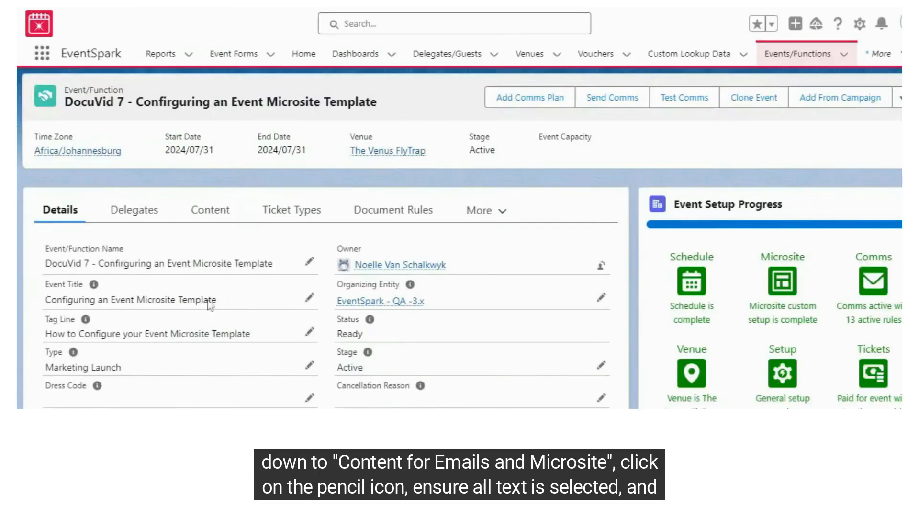
- Expand the Content for Emails and Microsite section on the DocuVid 7 event record
{"action": "scroll", "coordinate": [289, 267], "scroll_direction": "down", "scroll_amount": 20}
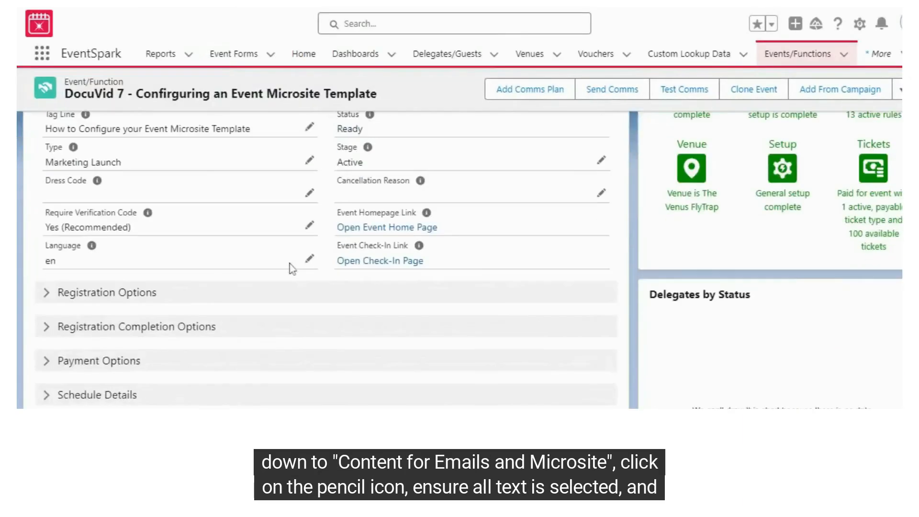
{"action": "left_click", "coordinate": [140, 195]}
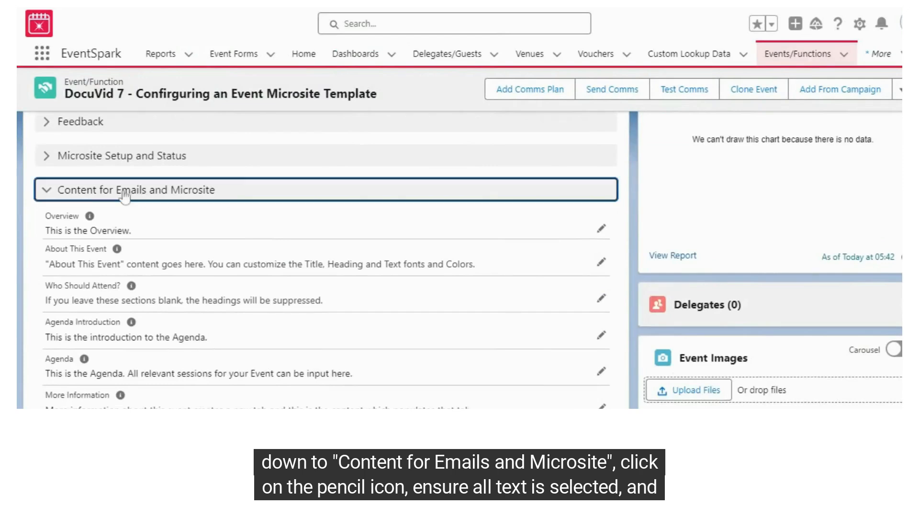
{"action": "left_click", "coordinate": [288, 200]}
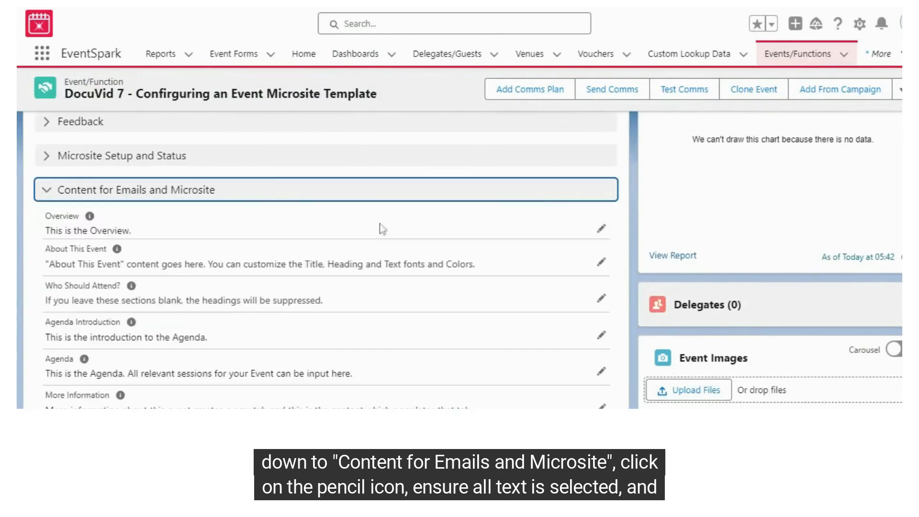
- Set all of the About This Event text to font size 18, save the event, and check the text on the microsite
{"action": "left_click", "coordinate": [600, 264]}
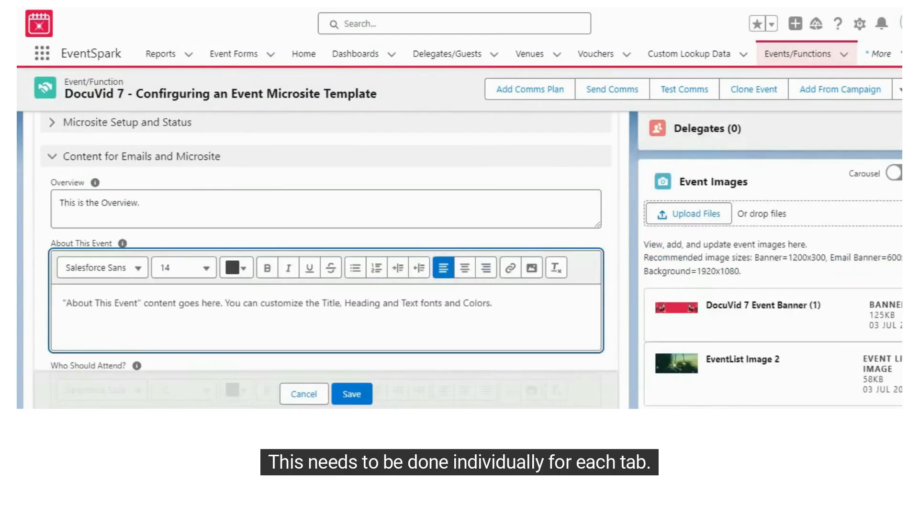
{"action": "key", "text": "ctrl+a"}
{"action": "left_click", "coordinate": [211, 271]}
{"action": "left_click", "coordinate": [218, 251]}
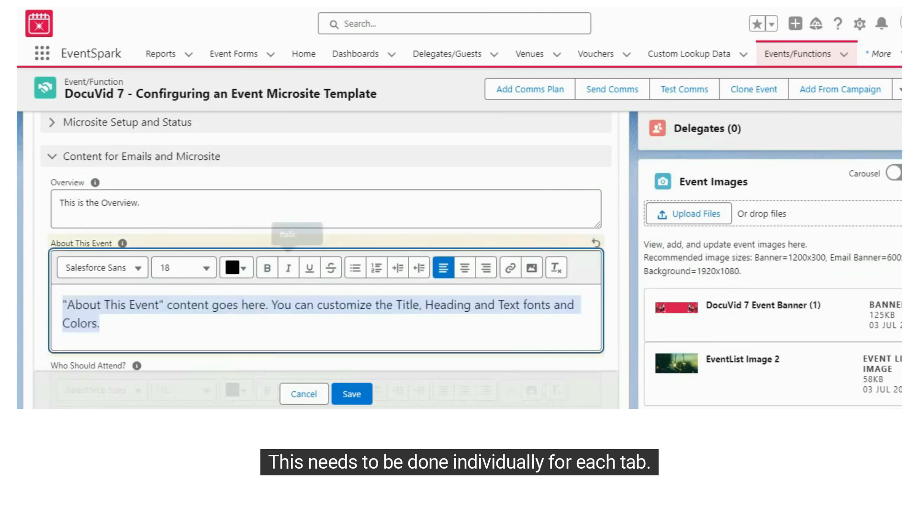
{"action": "left_click", "coordinate": [344, 395]}
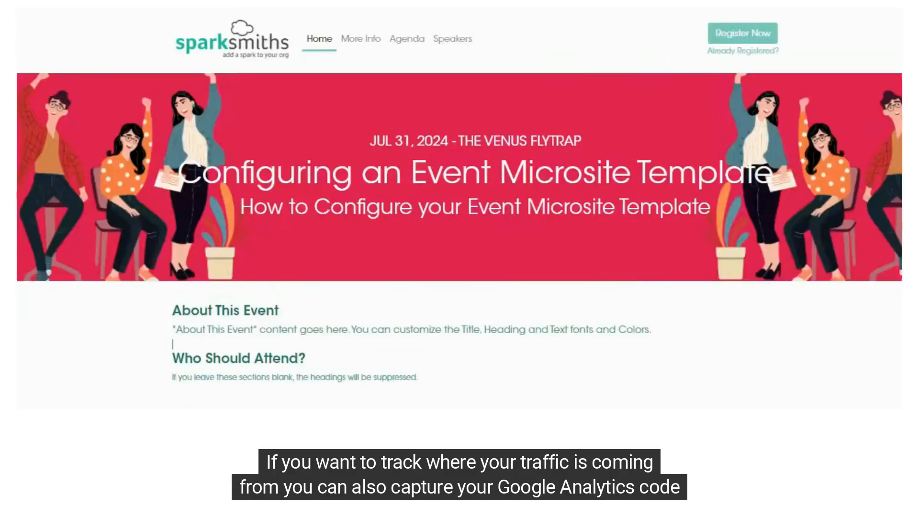
{"action": "scroll", "coordinate": [539, 206], "scroll_direction": "down", "scroll_amount": 1}
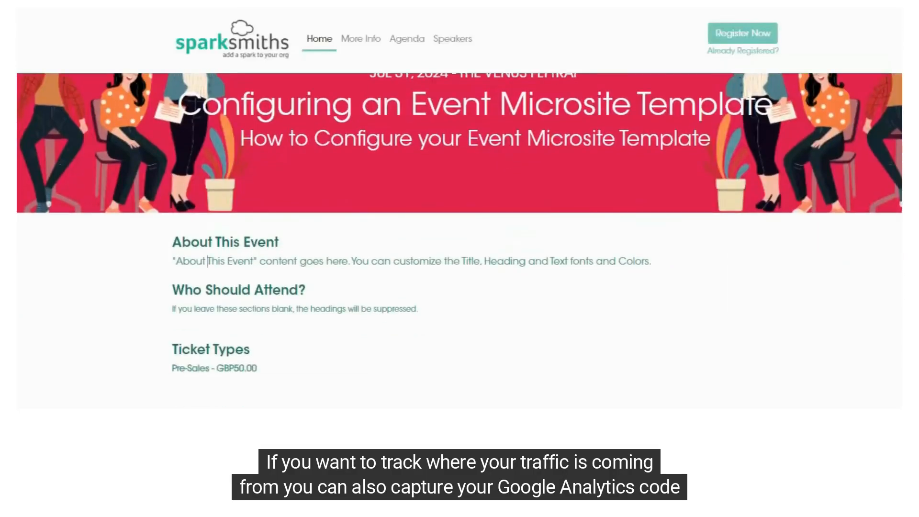
{"action": "left_click_drag", "start_coordinate": [207, 260], "coordinate": [670, 268]}
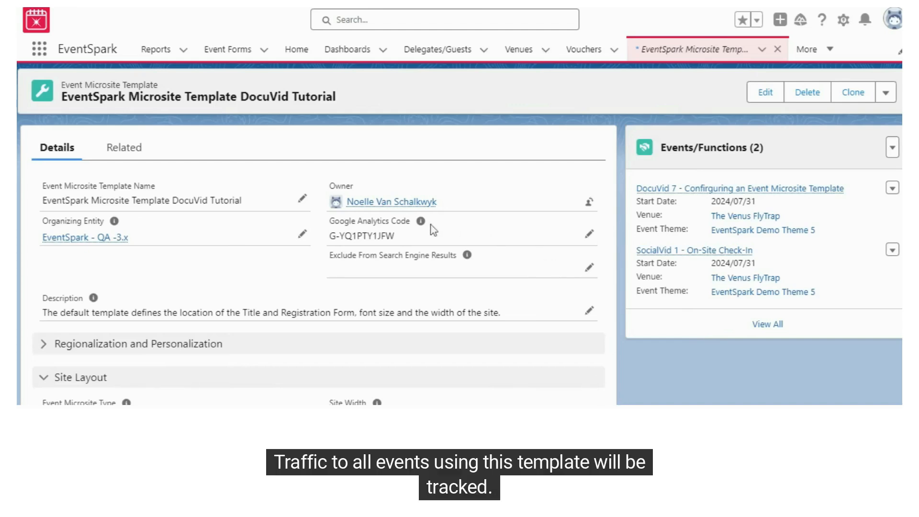
- Review the Google Analytics Code field and the help text for Exclude From Search Engine Results on the microsite template
{"action": "mouse_move", "coordinate": [422, 222]}
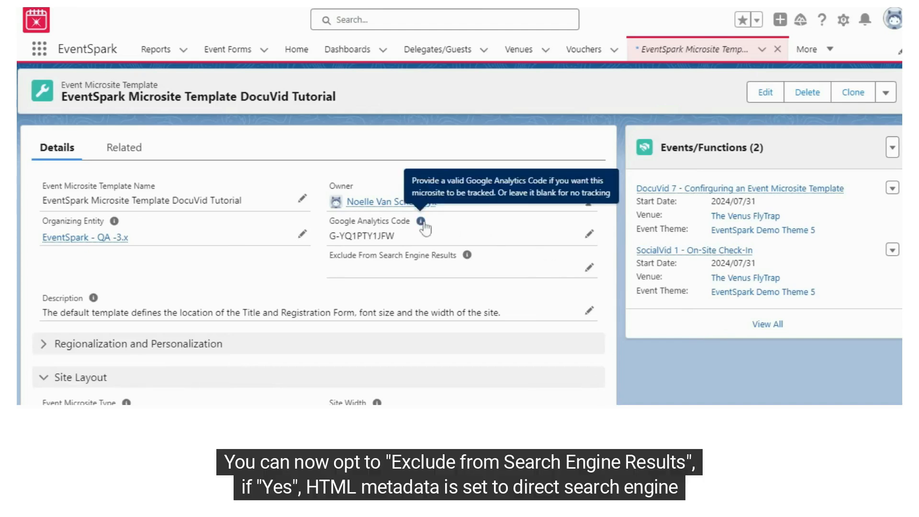
{"action": "left_click_drag", "start_coordinate": [329, 221], "coordinate": [396, 237]}
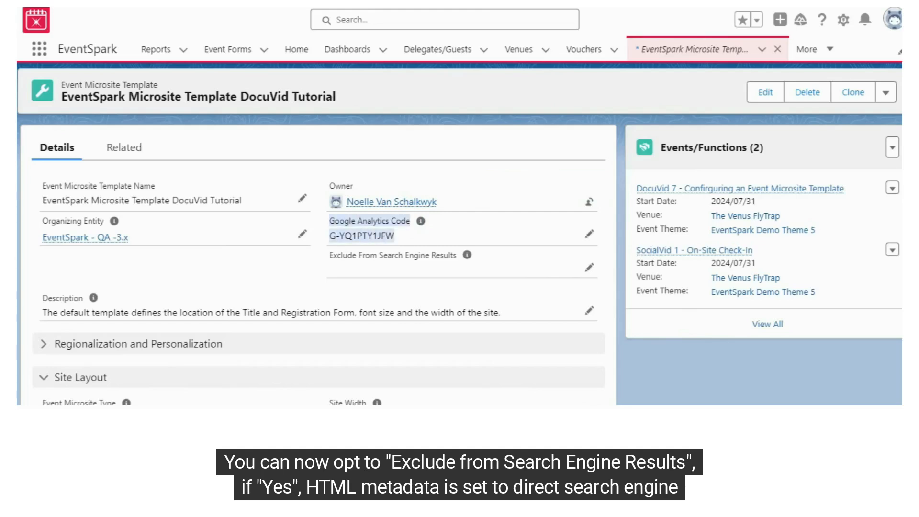
{"action": "left_click", "coordinate": [427, 236]}
{"action": "mouse_move", "coordinate": [423, 228]}
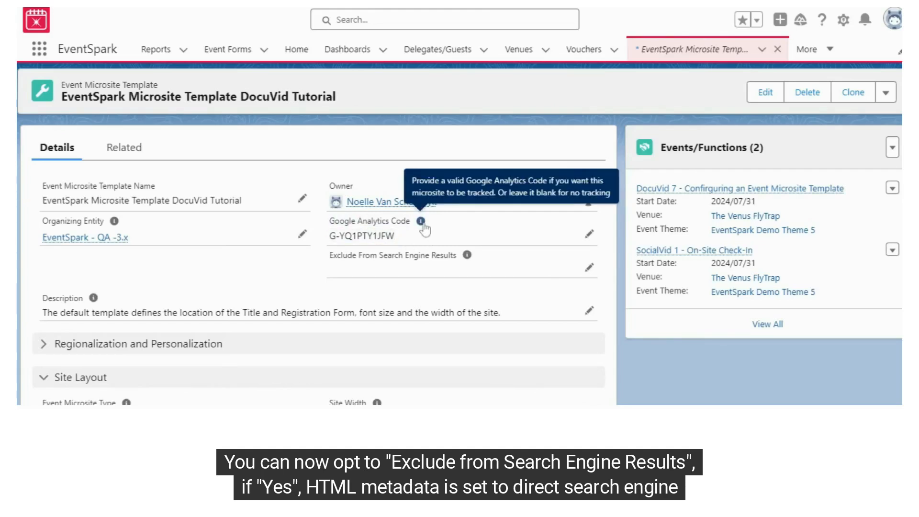
{"action": "mouse_move", "coordinate": [468, 258]}
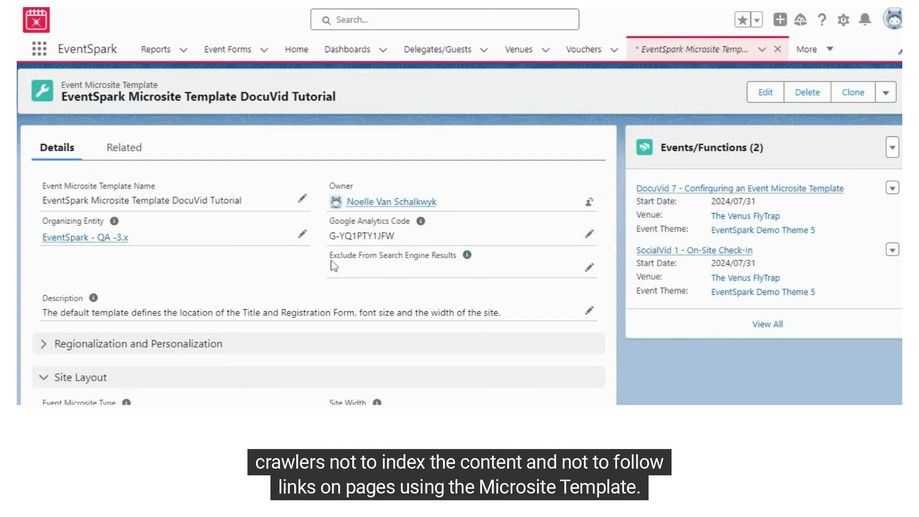
- Collapse the Site Layout section and review the Privacy Policy URL and Terms and Conditions URL fields under URL Links
{"action": "left_click_drag", "start_coordinate": [329, 256], "coordinate": [469, 261]}
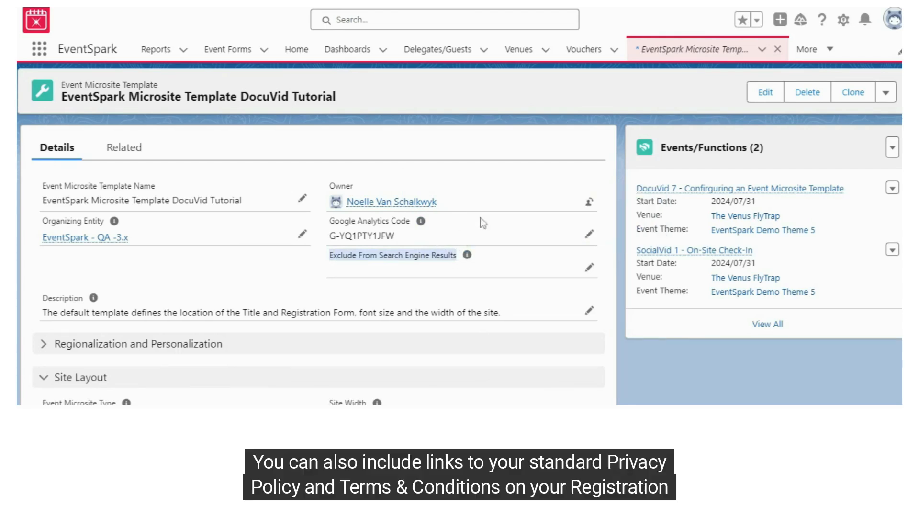
{"action": "left_click", "coordinate": [481, 256]}
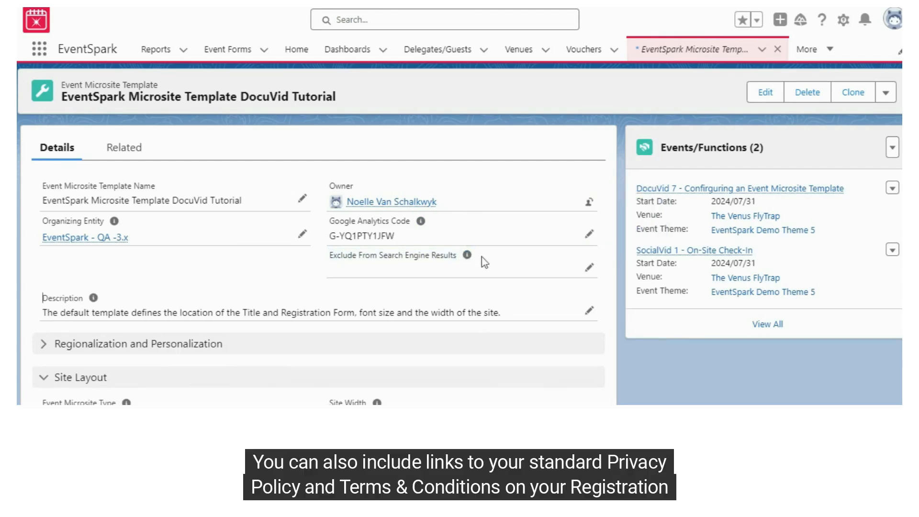
{"action": "scroll", "coordinate": [484, 261], "scroll_direction": "down", "scroll_amount": 3}
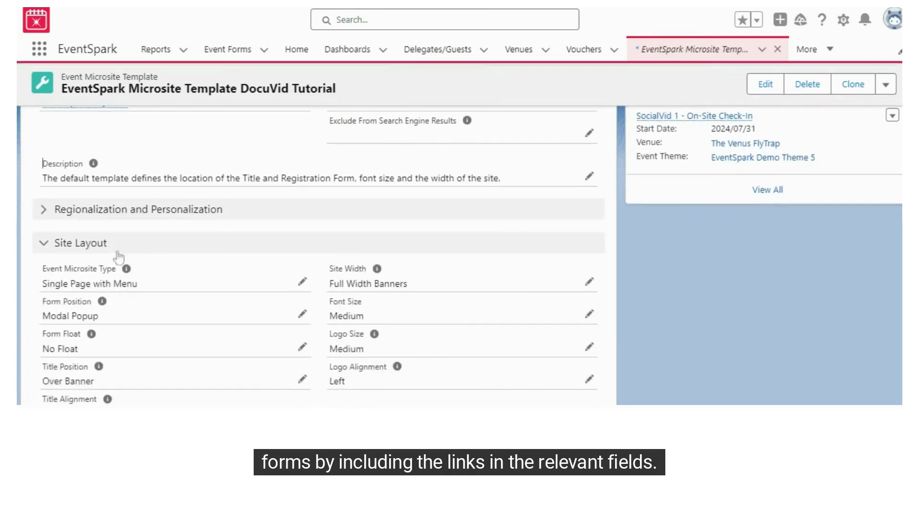
{"action": "left_click", "coordinate": [180, 245]}
{"action": "scroll", "coordinate": [185, 252], "scroll_direction": "down", "scroll_amount": 4}
{"action": "scroll", "coordinate": [180, 158], "scroll_direction": "up", "scroll_amount": 1}
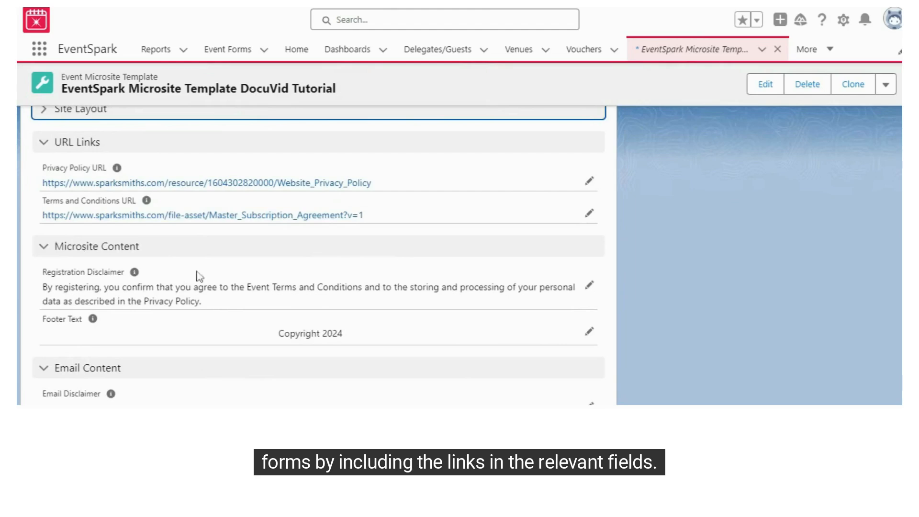
{"action": "scroll", "coordinate": [384, 264], "scroll_direction": "up", "scroll_amount": 1}
{"action": "mouse_move", "coordinate": [117, 234]}
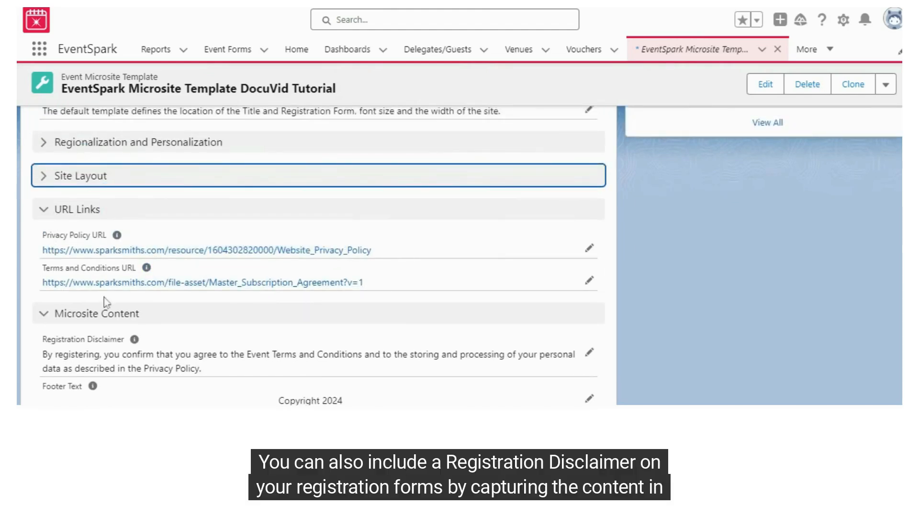
- Review the Registration Disclaimer text under Microsite Content and the Email Disclaimer field with its help text under Email Content
{"action": "scroll", "coordinate": [127, 220], "scroll_direction": "down", "scroll_amount": 3}
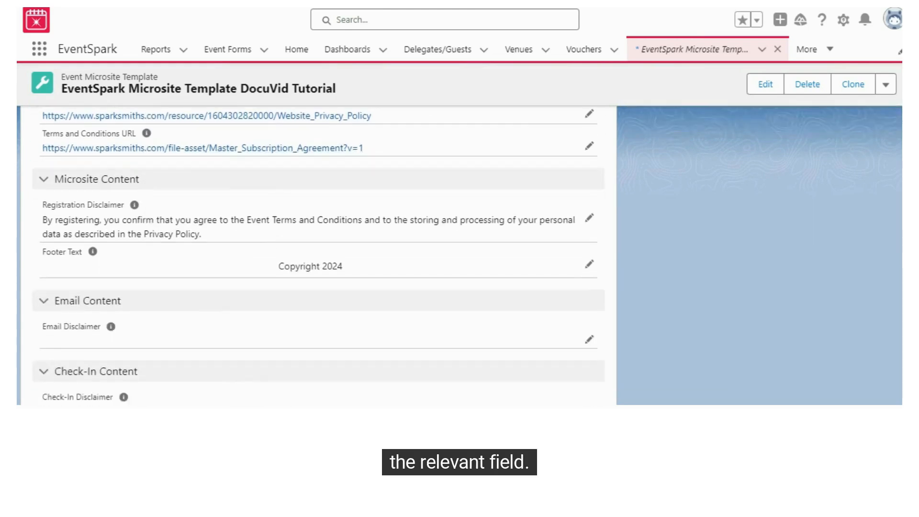
{"action": "mouse_move", "coordinate": [135, 210]}
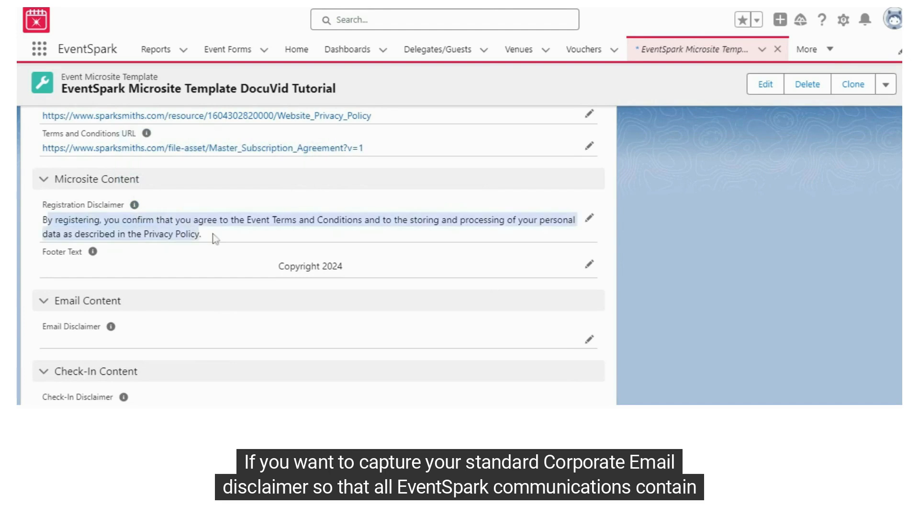
{"action": "scroll", "coordinate": [208, 232], "scroll_direction": "down", "scroll_amount": 3}
{"action": "mouse_move", "coordinate": [113, 200]}
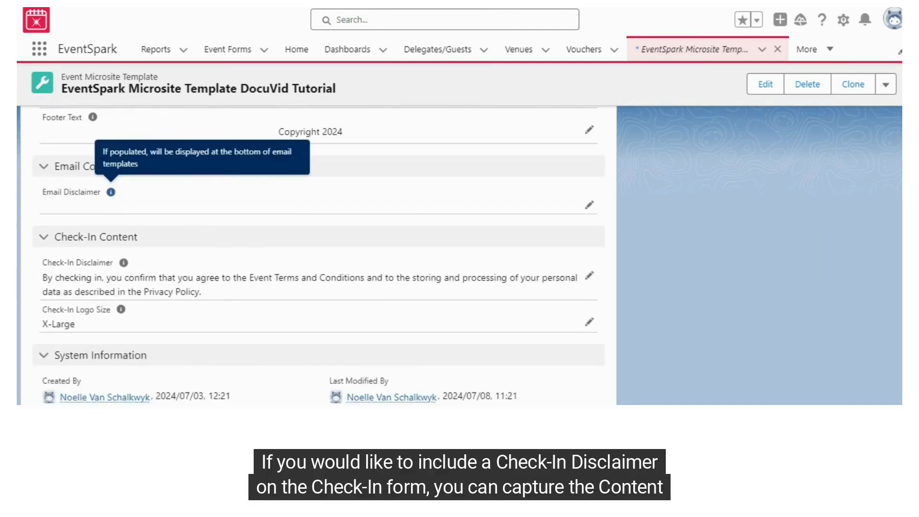
{"action": "left_click_drag", "start_coordinate": [42, 192], "coordinate": [91, 201]}
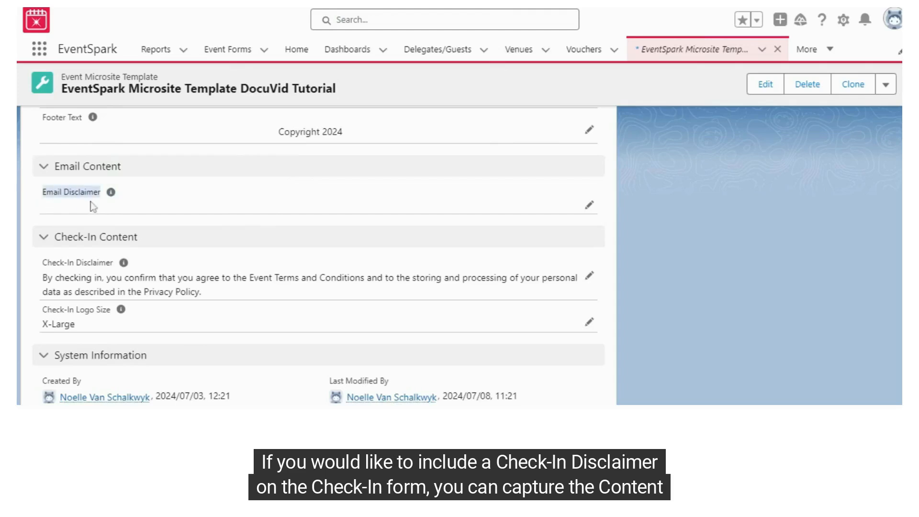
{"action": "left_click", "coordinate": [162, 207]}
- Review the Check-In Disclaimer text and the Check-In Logo Size setting in the Check-In Content section
{"action": "mouse_move", "coordinate": [124, 263]}
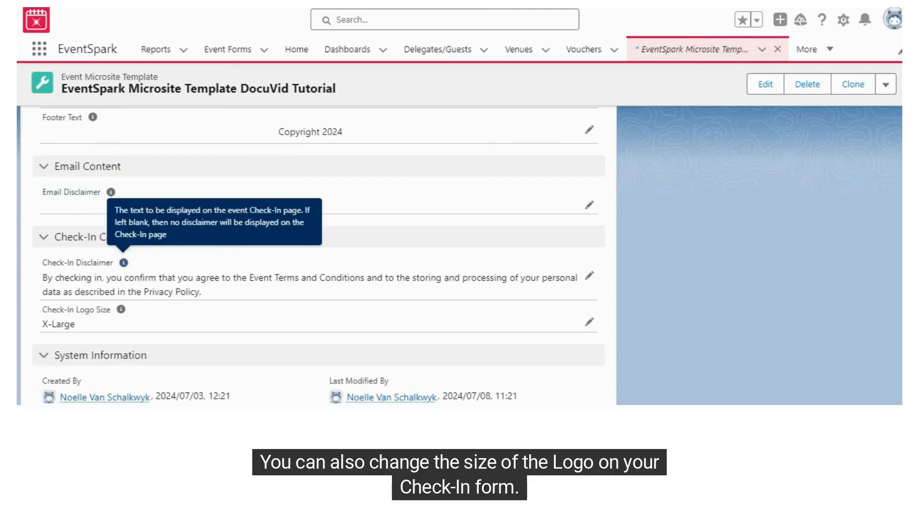
{"action": "left_click_drag", "start_coordinate": [42, 278], "coordinate": [175, 292]}
{"action": "mouse_move", "coordinate": [122, 311]}
{"action": "left_click_drag", "start_coordinate": [41, 311], "coordinate": [201, 318]}
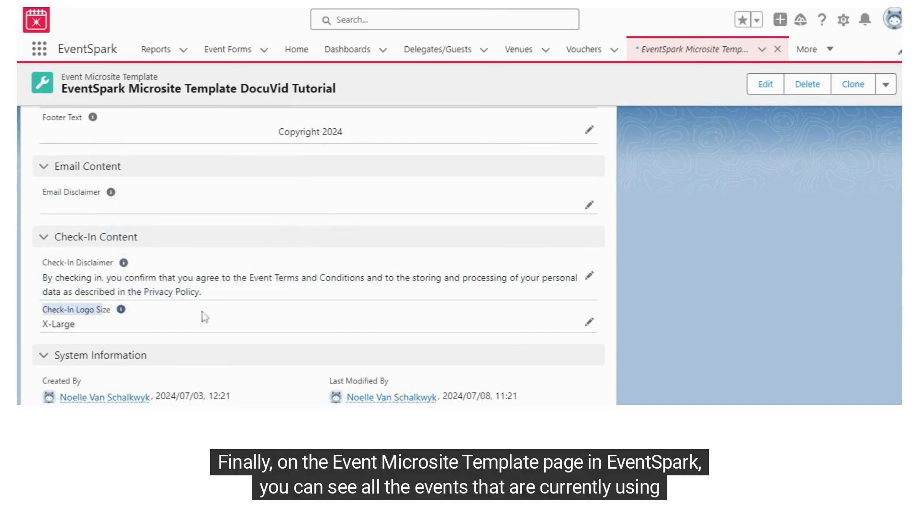
- Open the full list of events and functions that use this microsite template
{"action": "scroll", "coordinate": [697, 312], "scroll_direction": "up", "scroll_amount": 10}
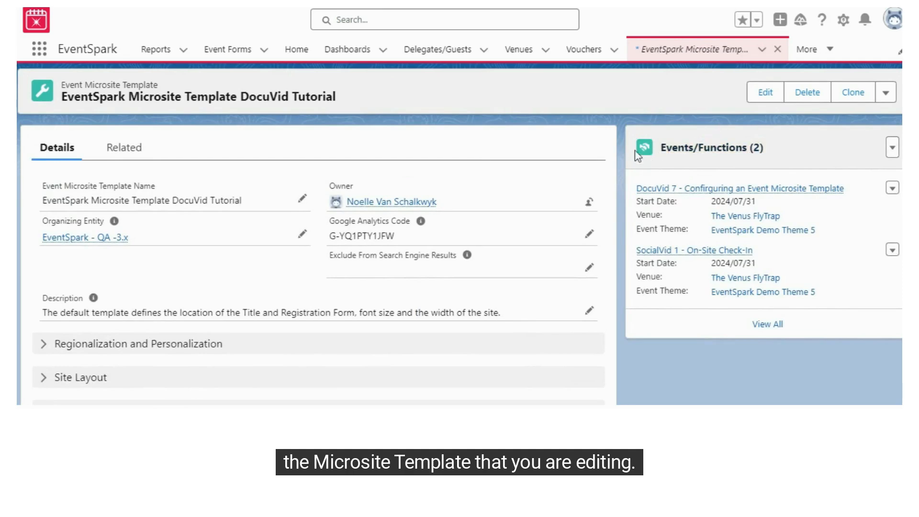
{"action": "left_click_drag", "start_coordinate": [634, 138], "coordinate": [829, 309]}
{"action": "left_click", "coordinate": [767, 323]}
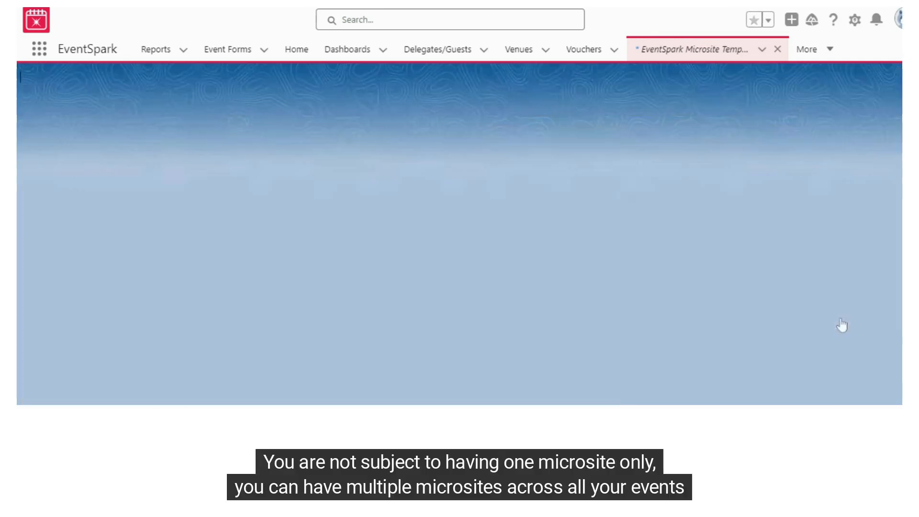